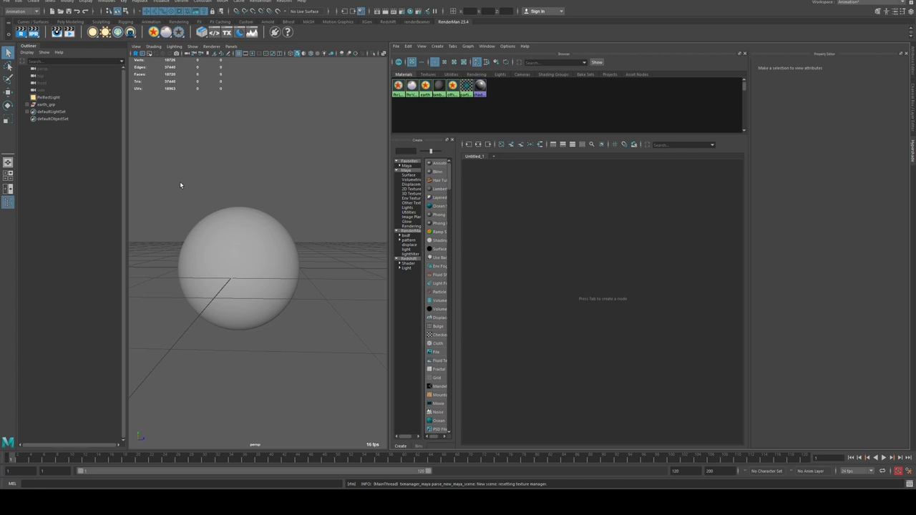
# Step: Hide the earth_grp group in the scene
pyautogui.keyDown('alt'); pyautogui.moveTo(250, 166); pyautogui.dragTo(240, 176); pyautogui.keyUp('alt')
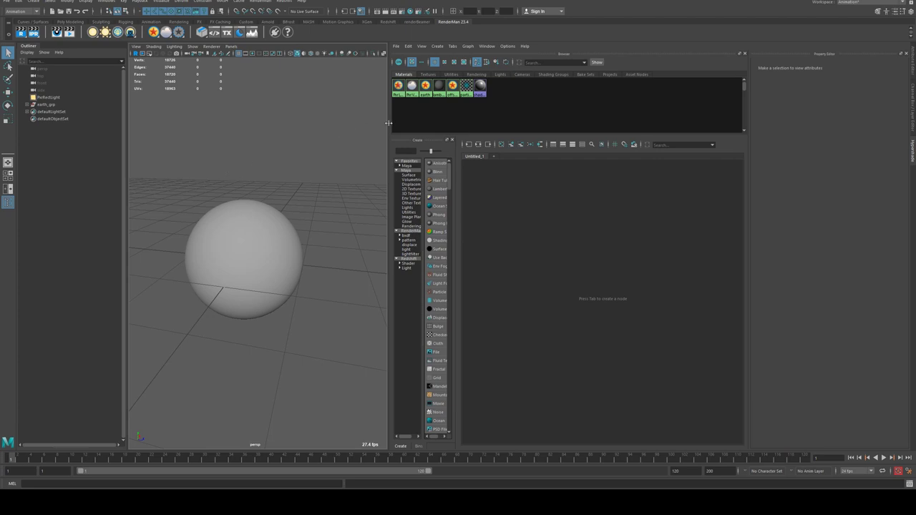
pyautogui.moveTo(390, 128); pyautogui.dragTo(401, 133)
pyautogui.moveTo(268, 148)
pyautogui.keyDown('alt'); pyautogui.mouseDown()
pyautogui.moveTo(317, 214)
pyautogui.moveTo(379, 188)
pyautogui.moveTo(284, 155)
pyautogui.mouseUp(); pyautogui.keyUp('alt')
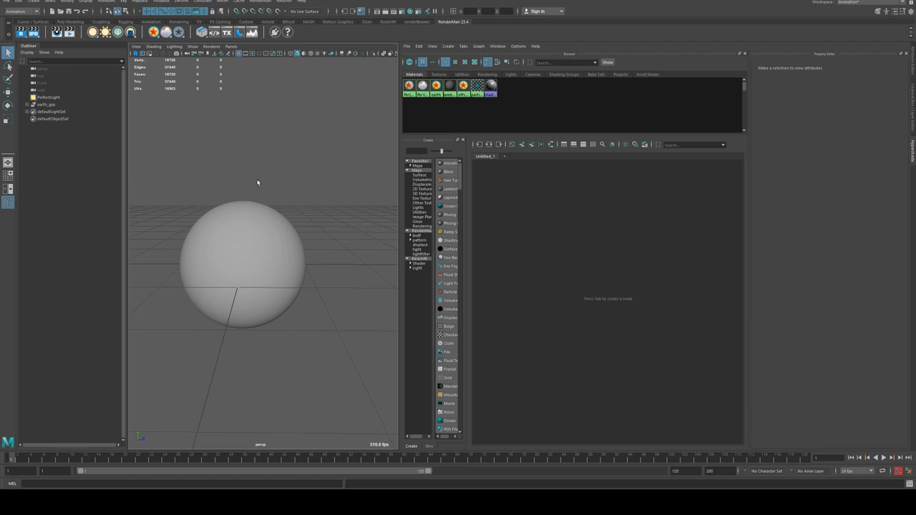
pyautogui.click(58, 105)
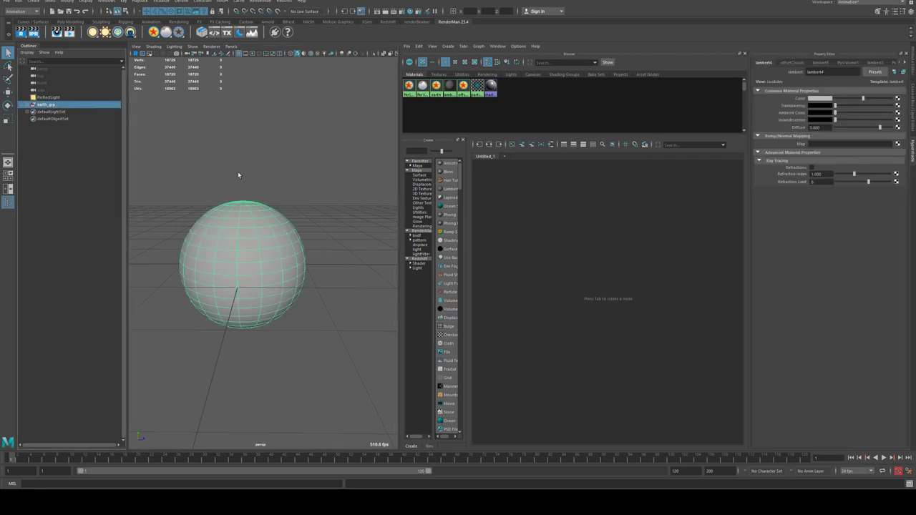
pyautogui.hotkey('ctrl', 'h')
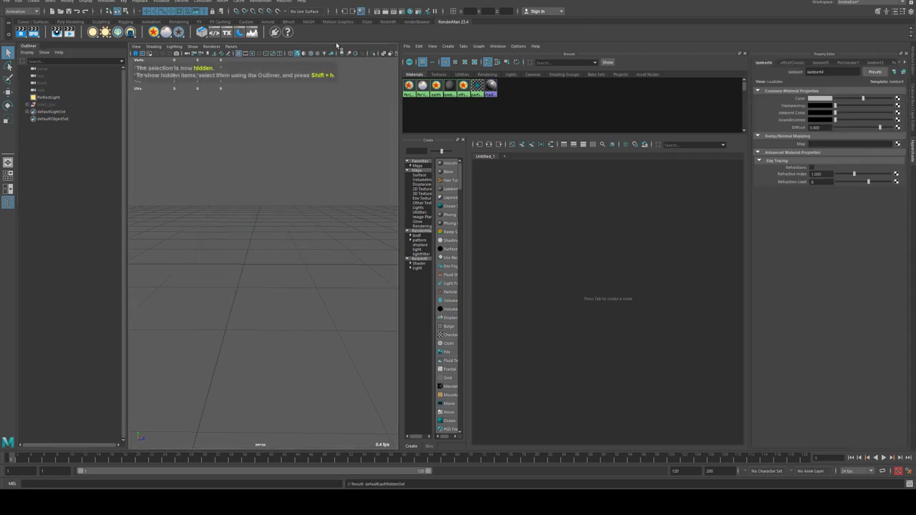
# Step: Create a polygon sphere with smooth mesh preview and clear the Hypershade node graph
pyautogui.click(70, 22)
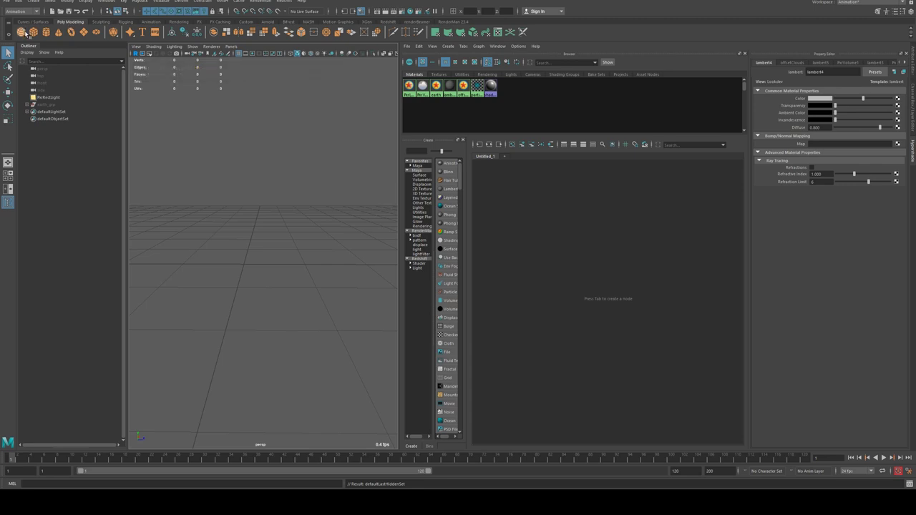
pyautogui.click(22, 32)
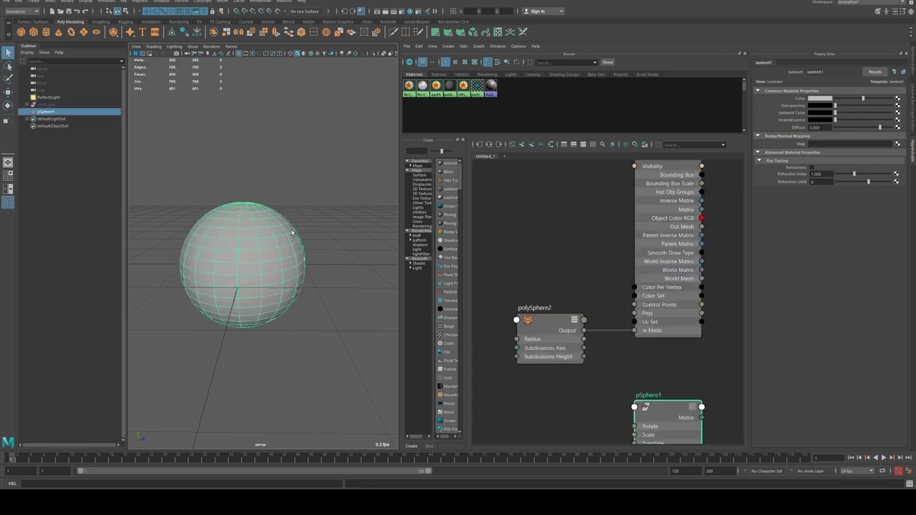
pyautogui.press('3')
pyautogui.click(509, 144)
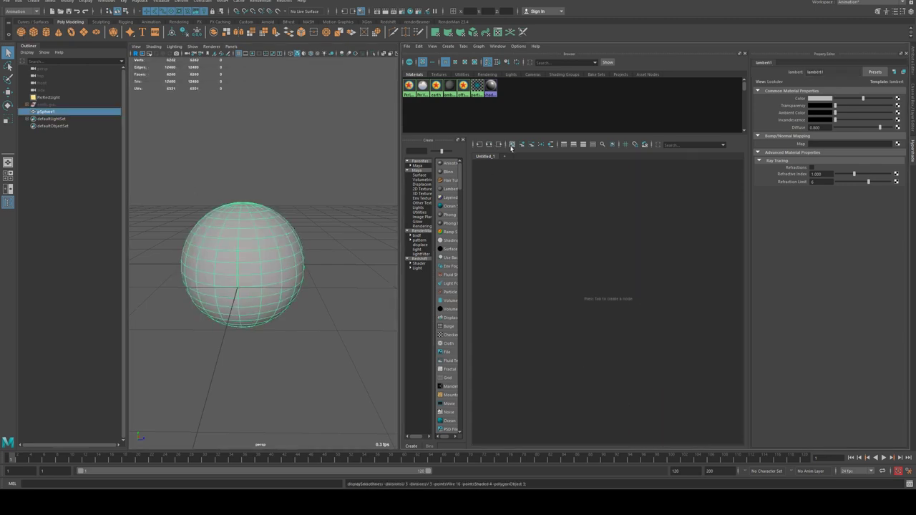
pyautogui.click(292, 176)
pyautogui.click(254, 237)
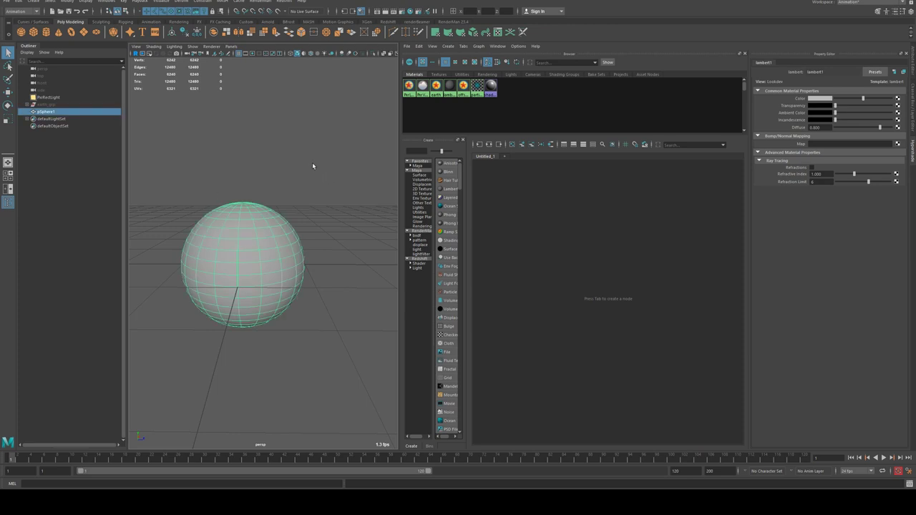
pyautogui.keyDown('alt'); pyautogui.moveTo(272, 175); pyautogui.dragTo(321, 172); pyautogui.keyUp('alt')
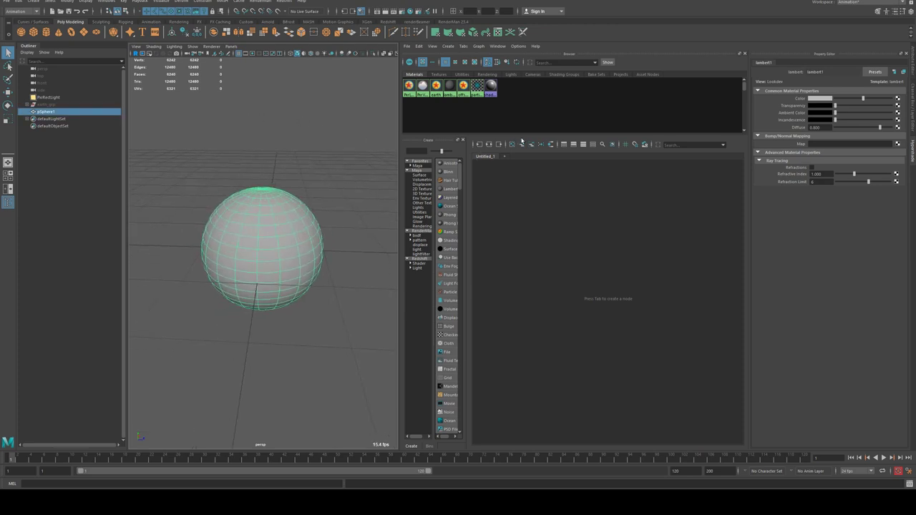
# Step: Assign a new PxrSurface material named lavaPlanet to the sphere
pyautogui.click(449, 22)
pyautogui.click(153, 32)
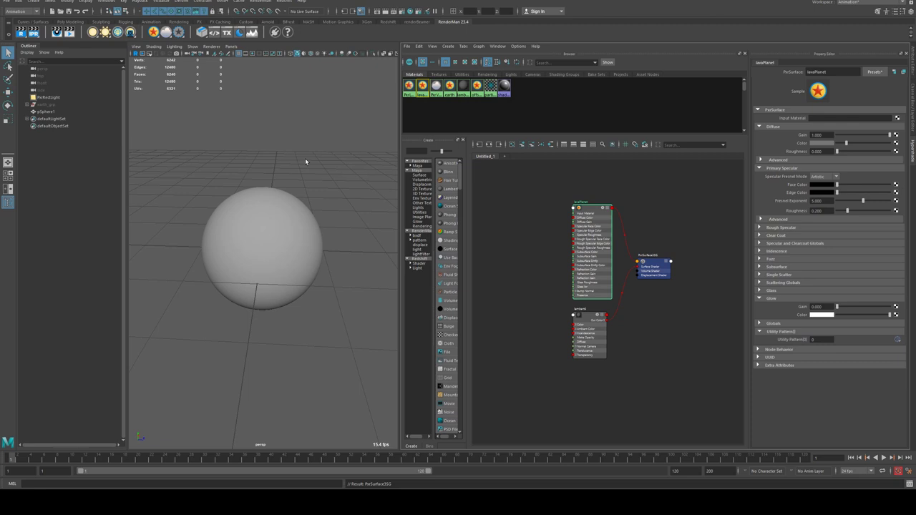
# Step: Add a PxrFractal node and connect its Result RGB output to lavaPlanet's Diffuse Color
pyautogui.click(521, 221)
pyautogui.press('Tab')
pyautogui.write('pxr')
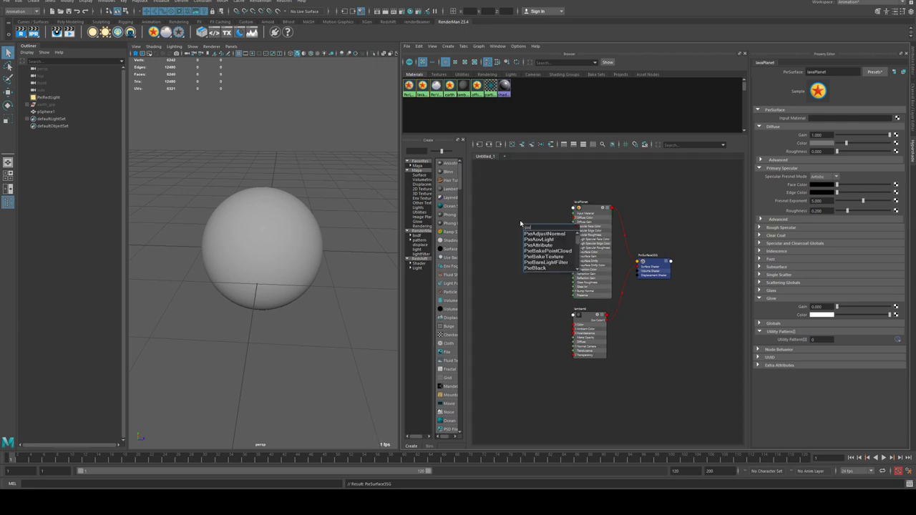
pyautogui.write('frac')
pyautogui.press('Return')
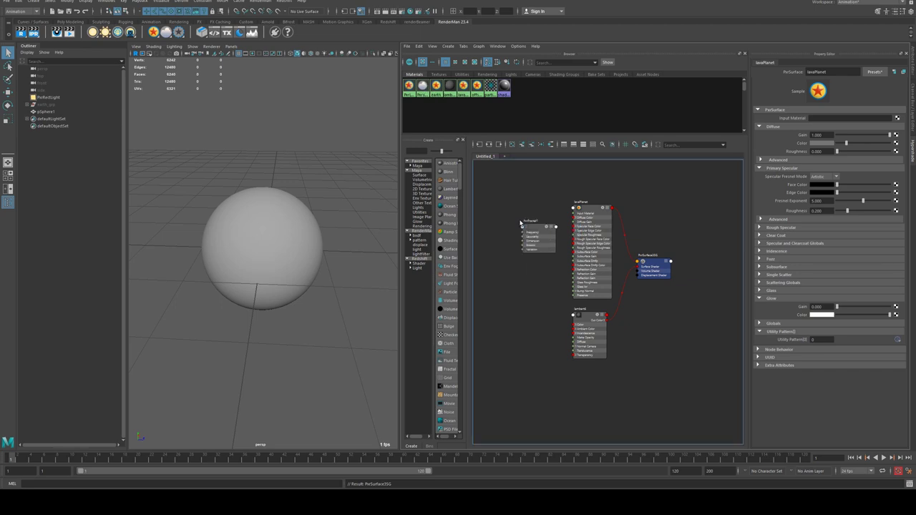
pyautogui.scroll(4, 515, 198)
pyautogui.moveTo(555, 283); pyautogui.dragTo(630, 239)
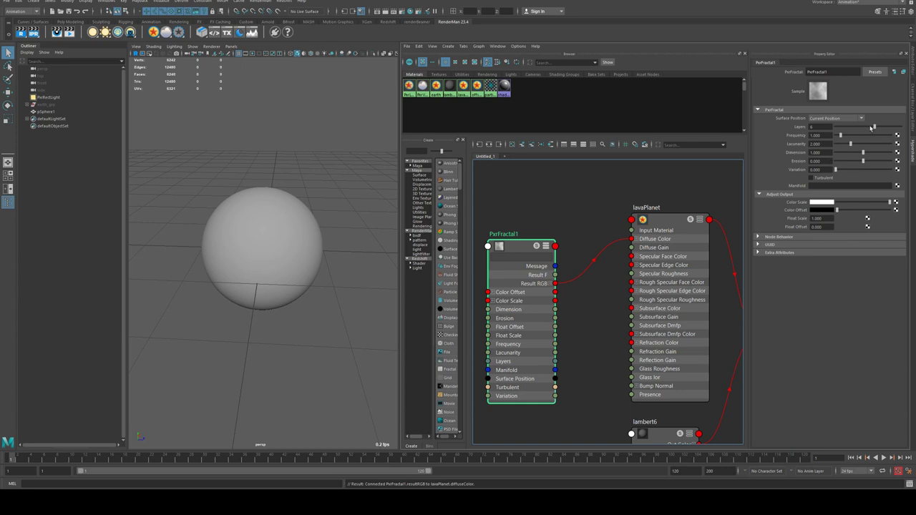
# Step: Set the fractal's Layers to 9 and start a live RenderMan render of the sphere in the viewport
pyautogui.moveTo(874, 130); pyautogui.dragTo(897, 132)
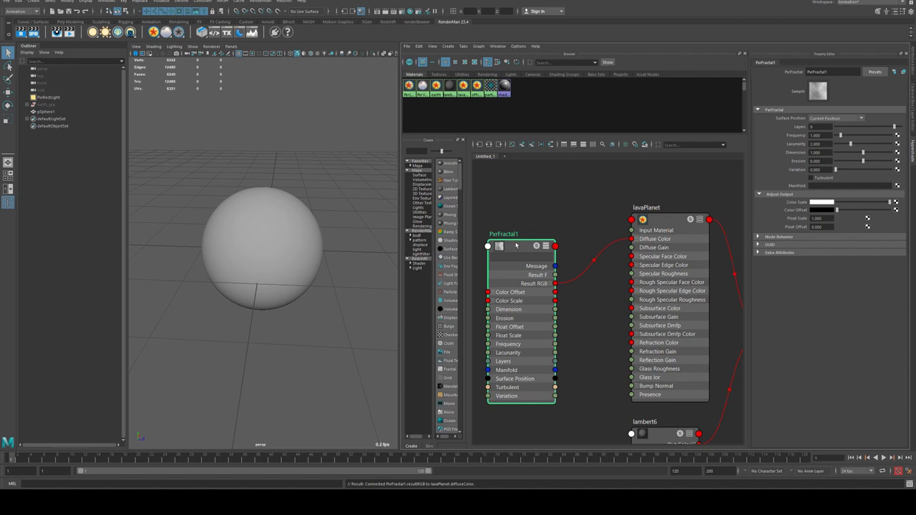
pyautogui.moveTo(521, 247); pyautogui.dragTo(523, 233)
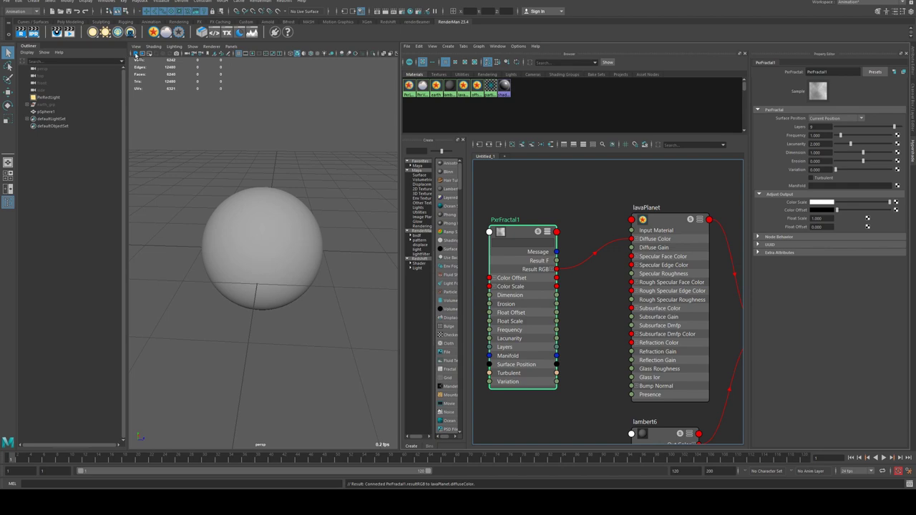
pyautogui.moveTo(303, 187)
pyautogui.keyDown('alt'); pyautogui.mouseDown()
pyautogui.moveTo(258, 183)
pyautogui.moveTo(268, 205)
pyautogui.moveTo(253, 196)
pyautogui.mouseUp(); pyautogui.keyUp('alt')
pyautogui.keyDown('alt'); pyautogui.moveTo(253, 196); pyautogui.dragTo(270, 203, button='right'); pyautogui.keyUp('alt')
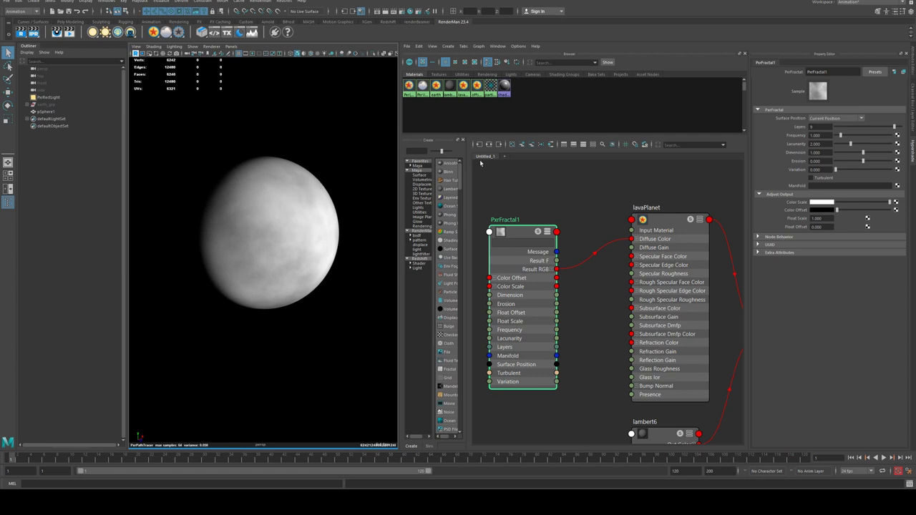
# Step: Set the fractal's Frequency to about 2.82, Lacunarity 2.6, Dimension 1.48, Erosion -1.11 and Variation 0.54
pyautogui.moveTo(517, 236); pyautogui.dragTo(508, 210)
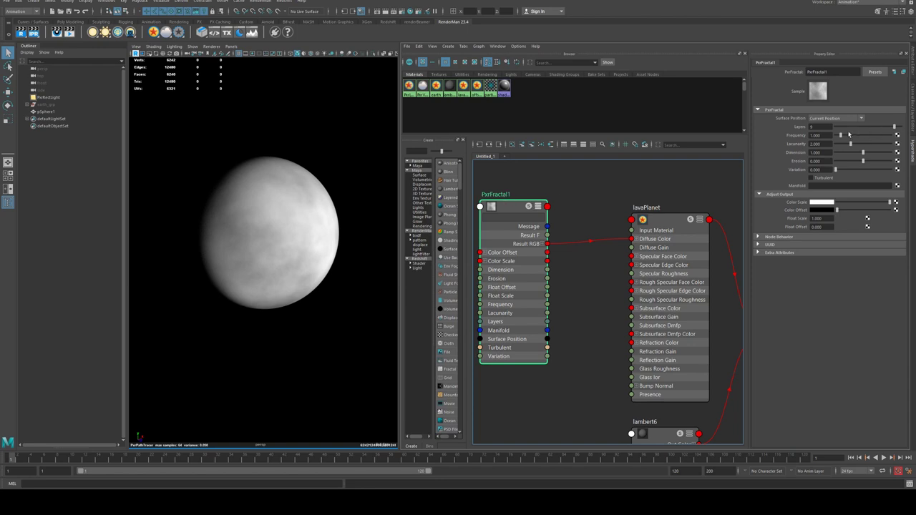
pyautogui.moveTo(843, 136); pyautogui.dragTo(852, 135)
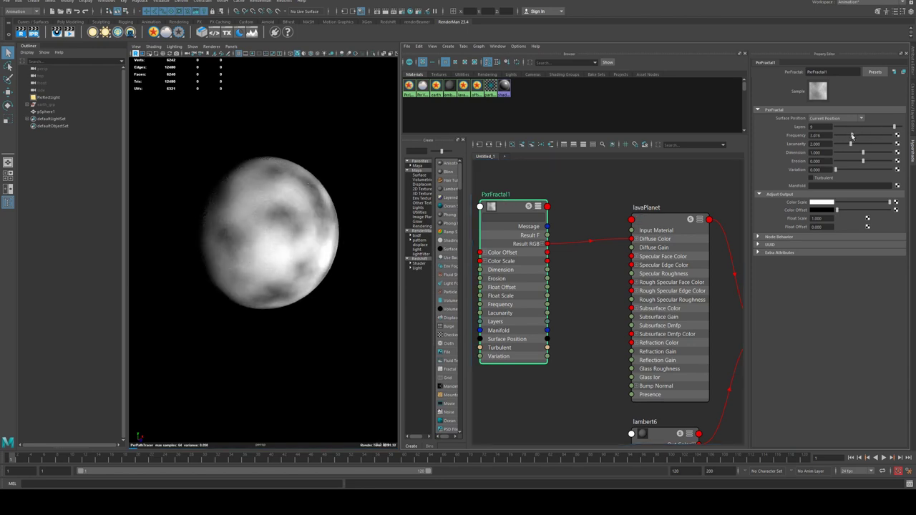
pyautogui.moveTo(850, 143); pyautogui.dragTo(867, 152)
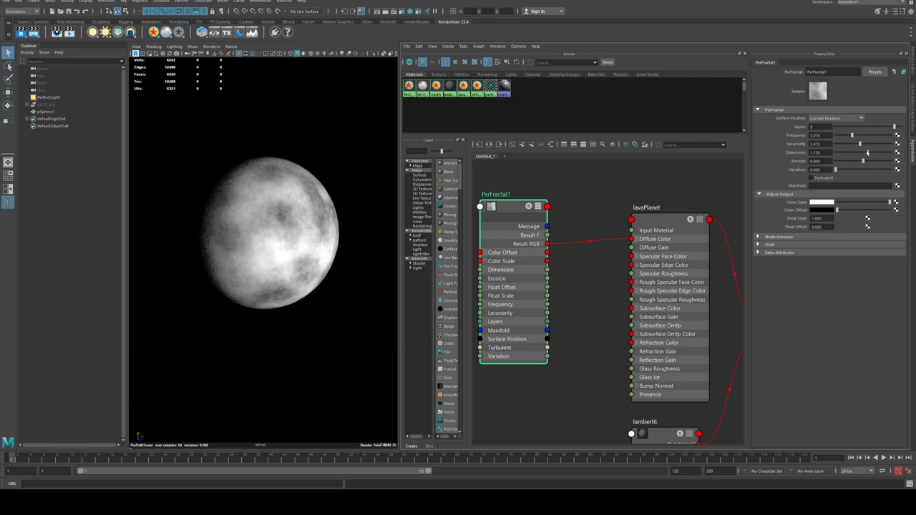
pyautogui.keyDown('alt'); pyautogui.moveTo(285, 175); pyautogui.dragTo(351, 194, button='right'); pyautogui.keyUp('alt')
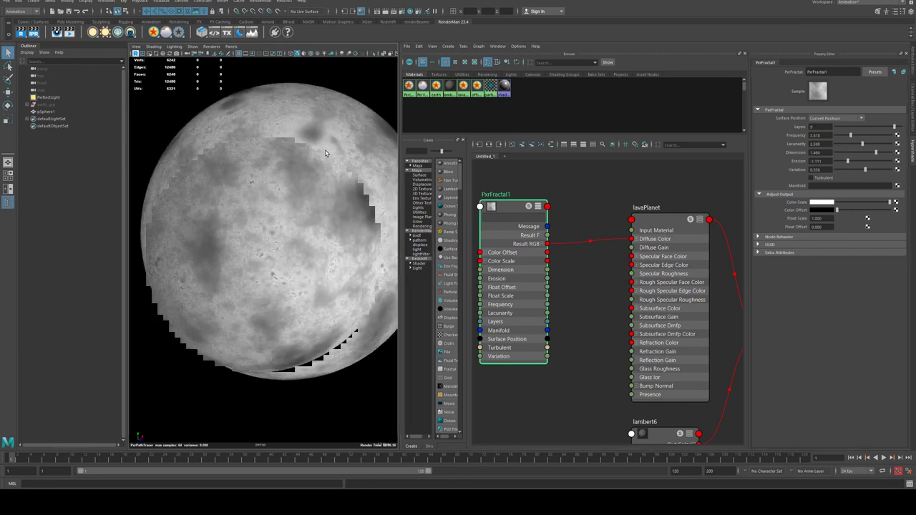
pyautogui.keyDown('alt'); pyautogui.moveTo(325, 153); pyautogui.dragTo(289, 150, button='right'); pyautogui.keyUp('alt')
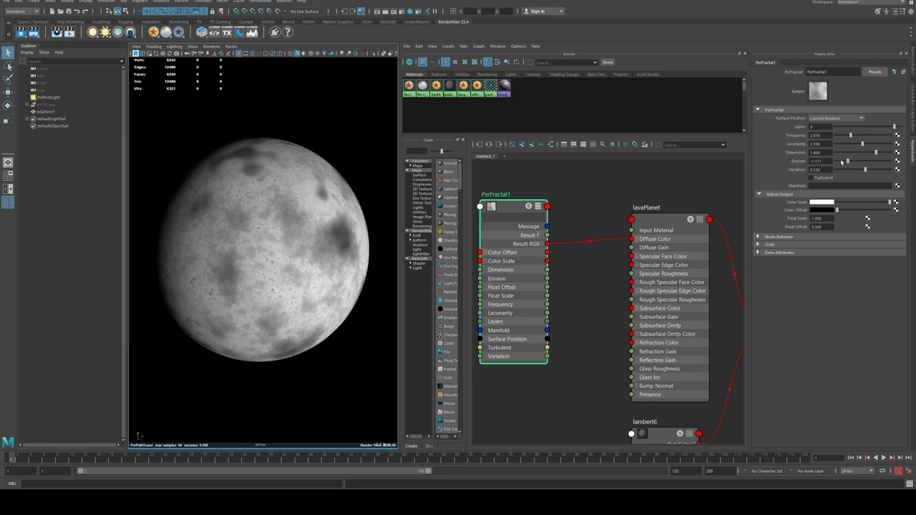
# Step: Refine the fractal's Erosion to about -1.22 and its Variation to about 0.52
pyautogui.moveTo(844, 162); pyautogui.dragTo(772, 155)
pyautogui.write('-')
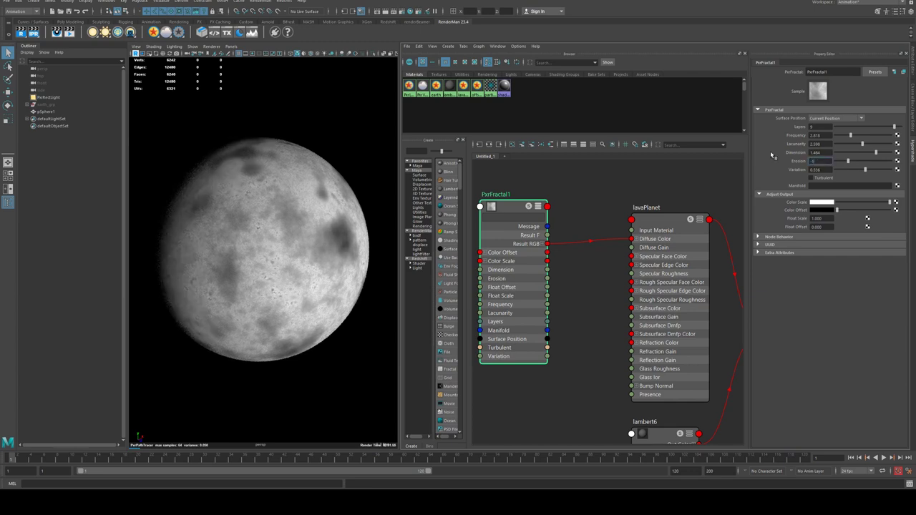
pyautogui.write('1')
pyautogui.press('Return')
pyautogui.moveTo(849, 164); pyautogui.dragTo(846, 162)
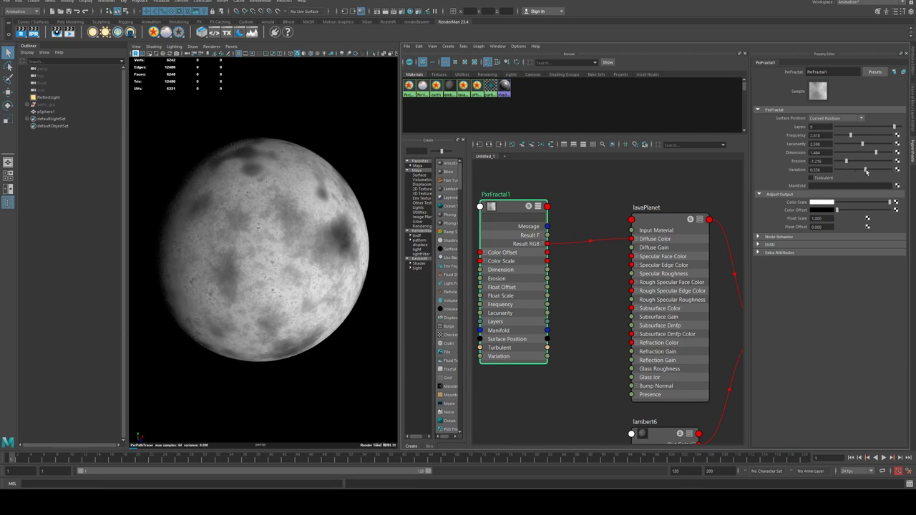
pyautogui.moveTo(864, 169)
pyautogui.mouseDown()
pyautogui.moveTo(840, 171)
pyautogui.moveTo(864, 170)
pyautogui.mouseUp()
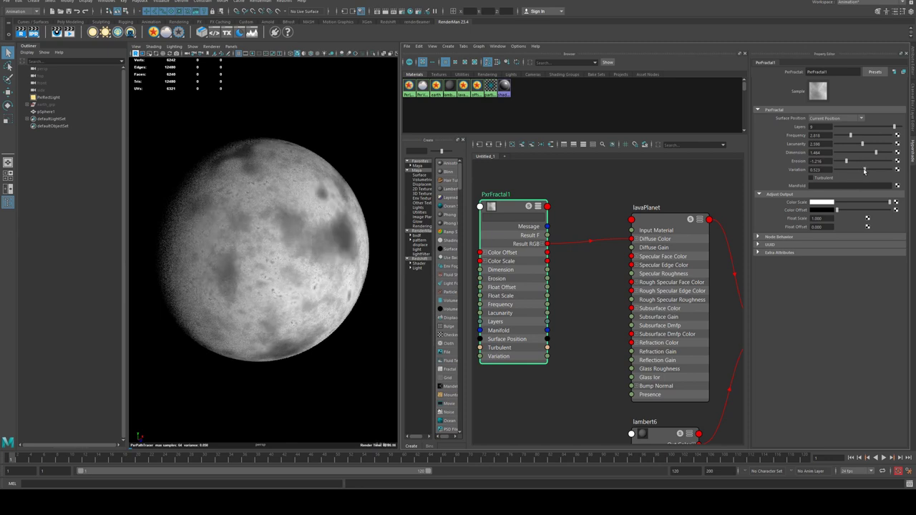
# Step: Try the fractal's Turbulent option and inspect the rendered sphere up close
pyautogui.click(823, 180)
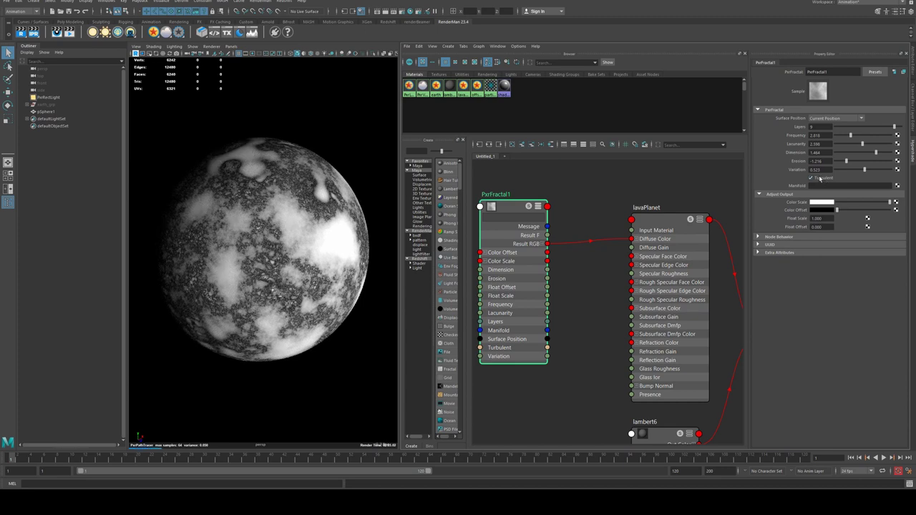
pyautogui.keyDown('alt'); pyautogui.moveTo(284, 217); pyautogui.dragTo(341, 230); pyautogui.keyUp('alt')
pyautogui.scroll(5, 334, 233)
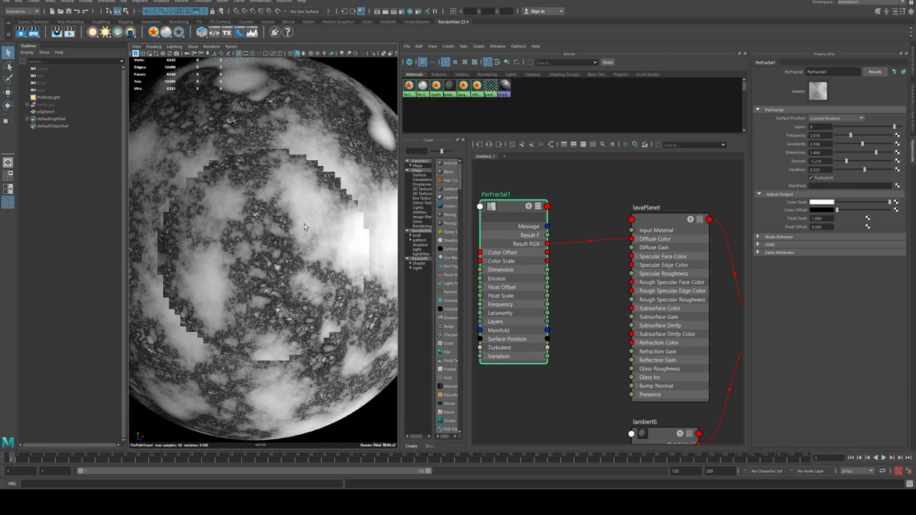
pyautogui.scroll(-2, 303, 232)
pyautogui.scroll(-2, 553, 316)
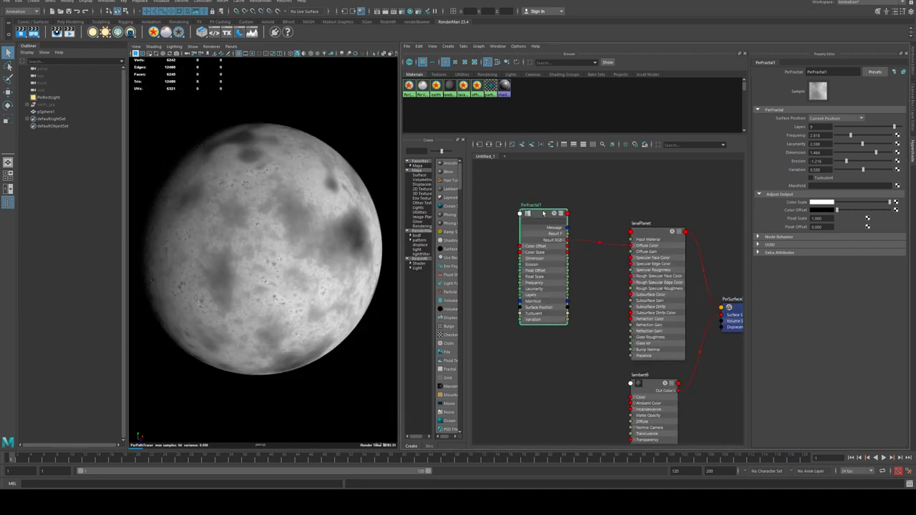
# Step: Make room beside the fractal node and add a PxrRamp node between it and the lavaPlanet material
pyautogui.moveTo(553, 316); pyautogui.dragTo(529, 321)
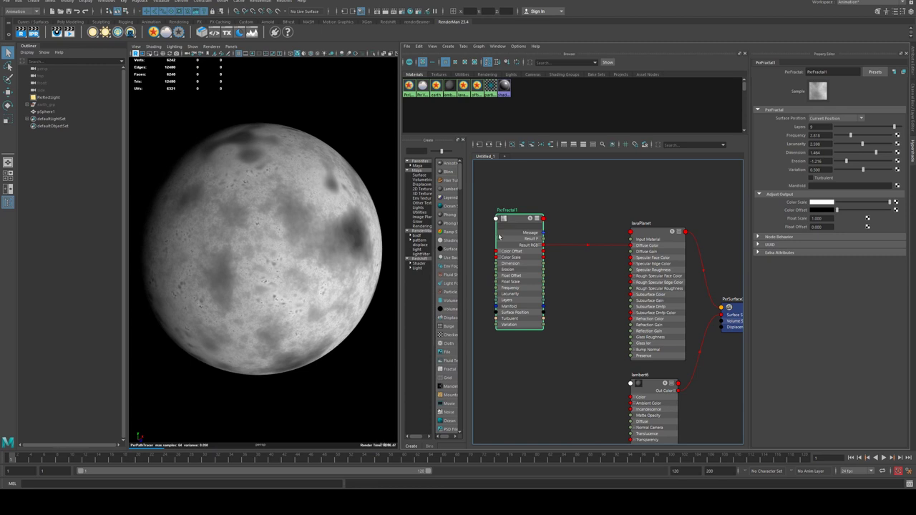
pyautogui.moveTo(502, 212); pyautogui.dragTo(495, 219)
pyautogui.click(557, 212)
pyautogui.press('Tab')
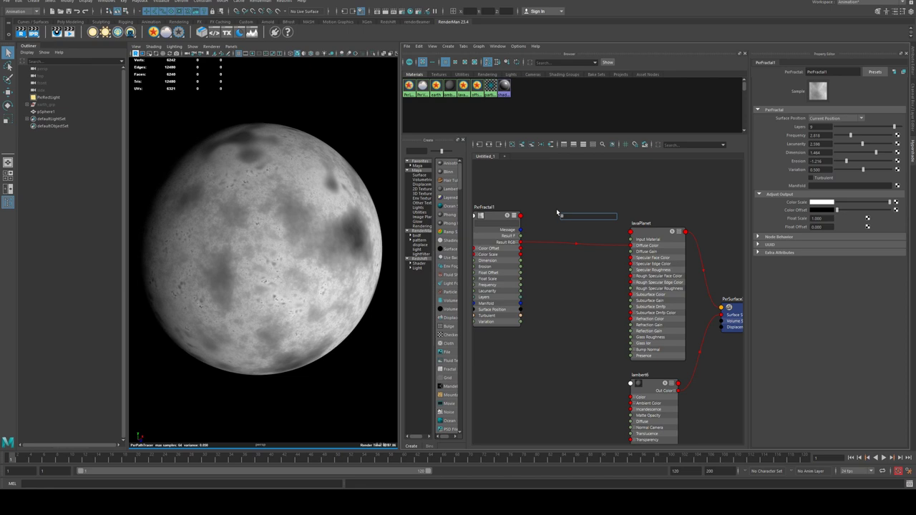
pyautogui.write('ramp')
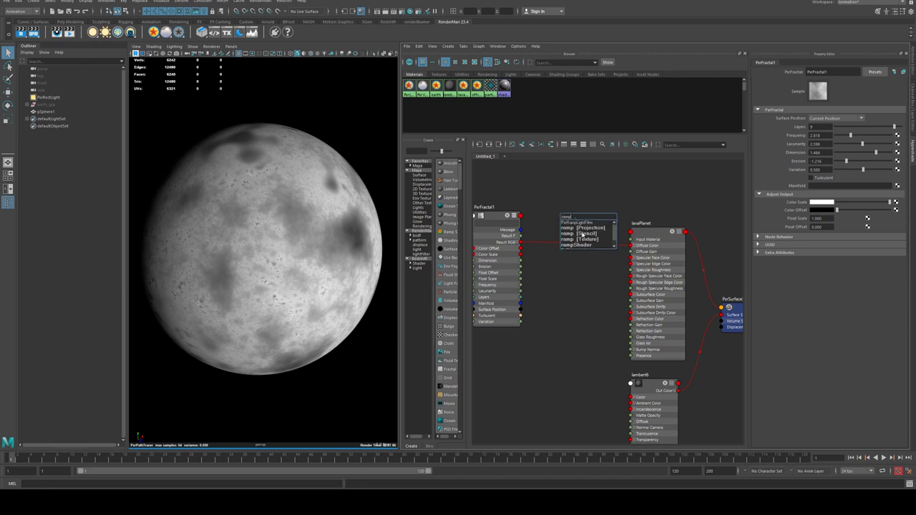
pyautogui.press('BackSpace')
pyautogui.press('BackSpace')
pyautogui.press('BackSpace')
pyautogui.press('BackSpace')
pyautogui.write('pxrram')
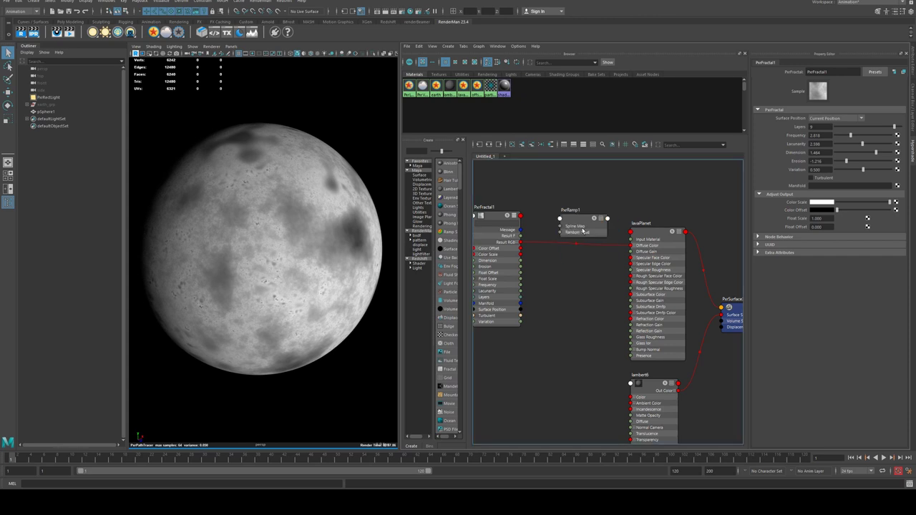
pyautogui.click(581, 229)
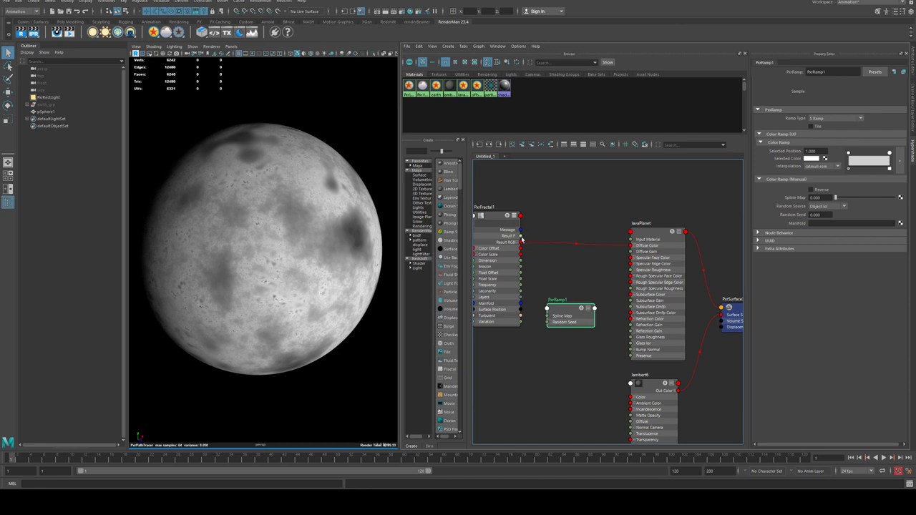
# Step: Connect the fractal's Result F output to the ramp's Spline Map and place the ramp node beside the fractal
pyautogui.moveTo(521, 238); pyautogui.dragTo(541, 275)
pyautogui.moveTo(545, 316); pyautogui.dragTo(566, 272)
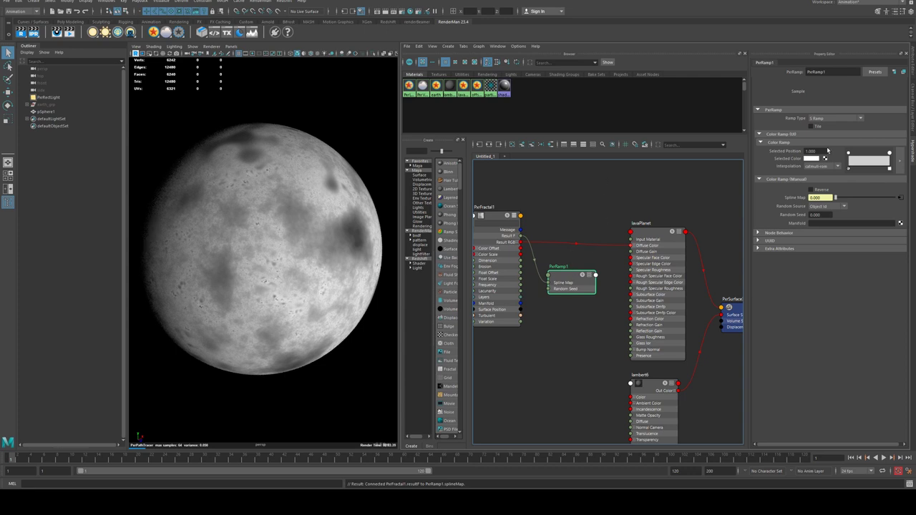
pyautogui.moveTo(571, 277); pyautogui.dragTo(572, 268)
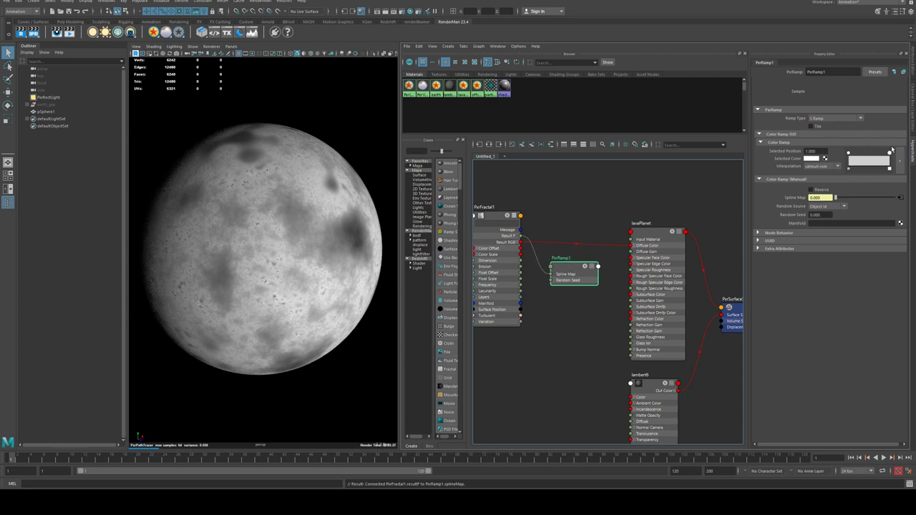
# Step: Set the ramp's start stop to black and add a red stop at about 0.27
pyautogui.click(848, 153)
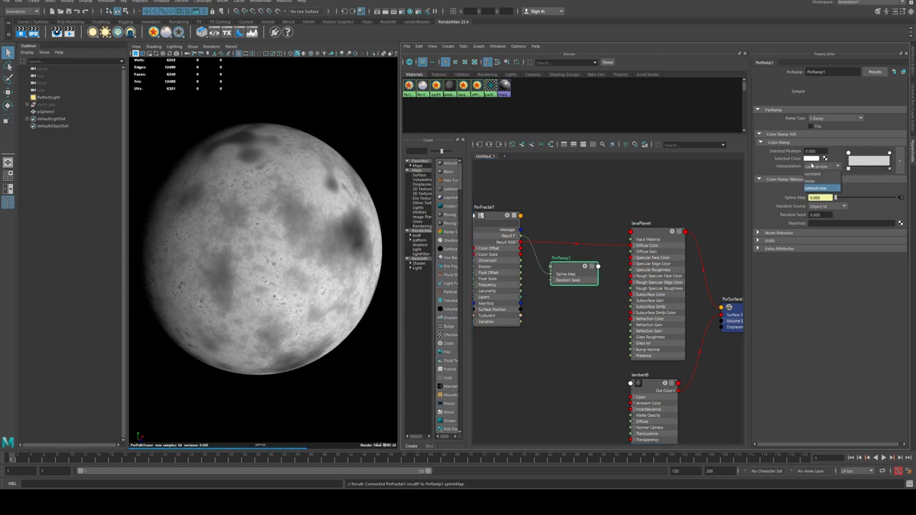
pyautogui.click(813, 159)
pyautogui.click(774, 154)
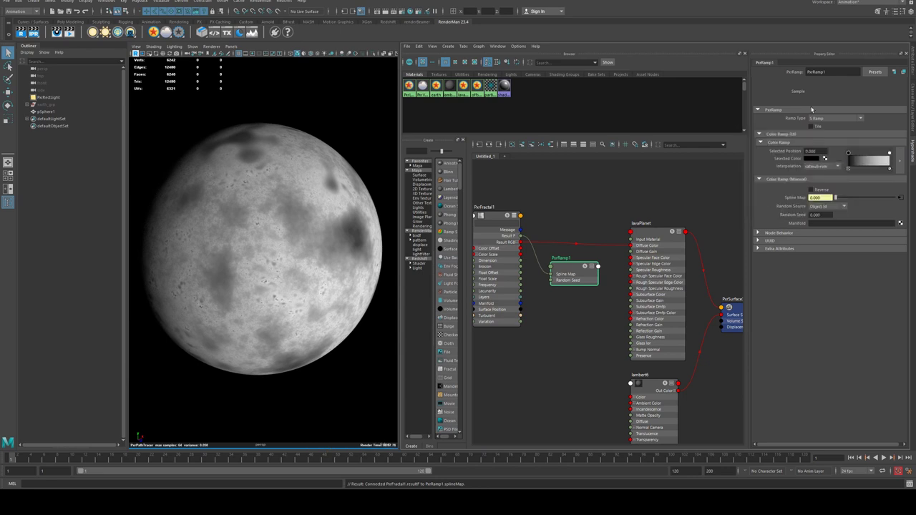
pyautogui.click(860, 161)
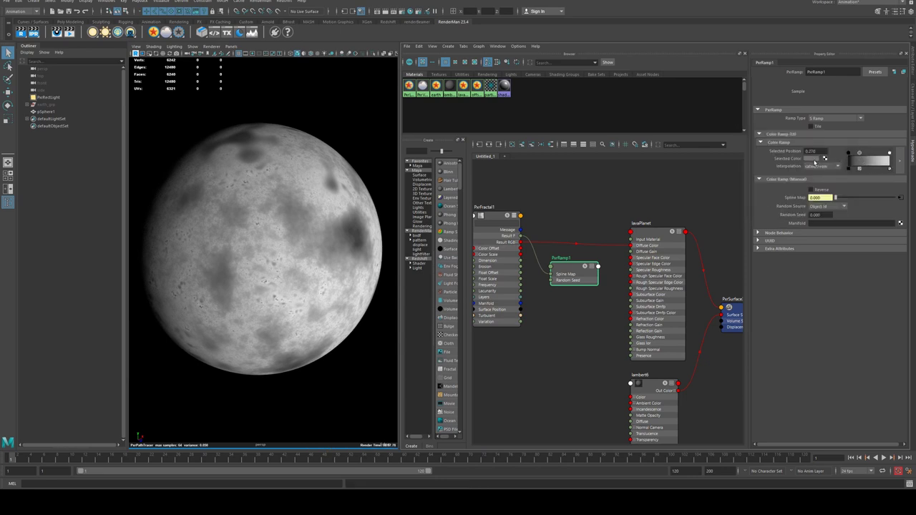
pyautogui.click(813, 158)
pyautogui.click(802, 154)
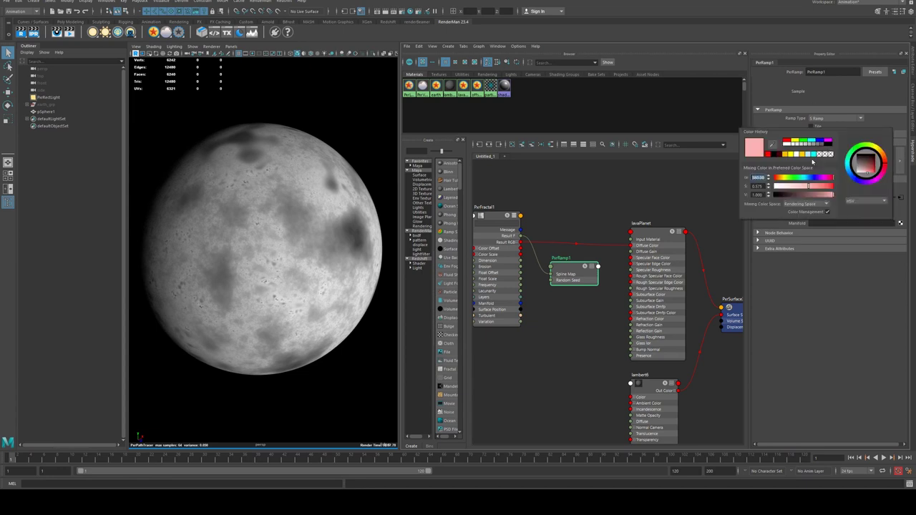
# Step: Color the ramp stop at about 0.6 orange and set the end stop at 1.0 to yellow
pyautogui.click(809, 145)
pyautogui.moveTo(877, 162); pyautogui.dragTo(883, 153)
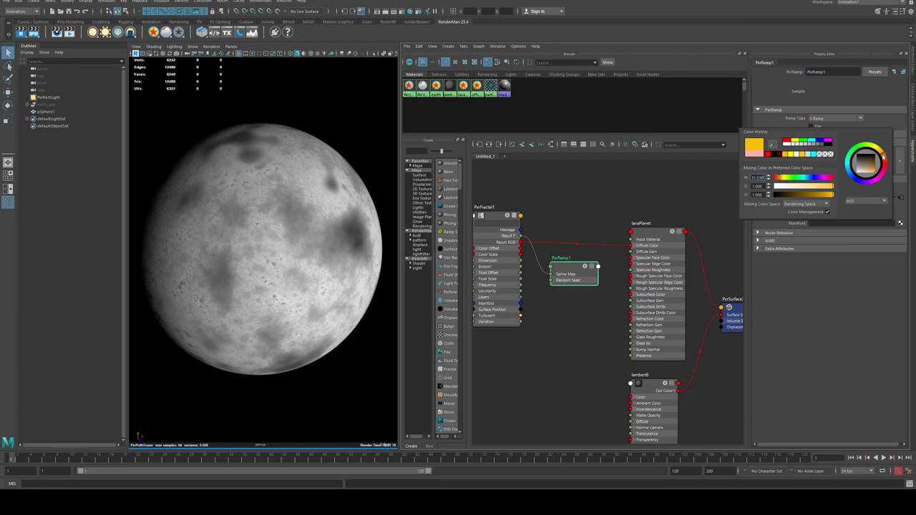
pyautogui.moveTo(884, 157); pyautogui.dragTo(883, 158)
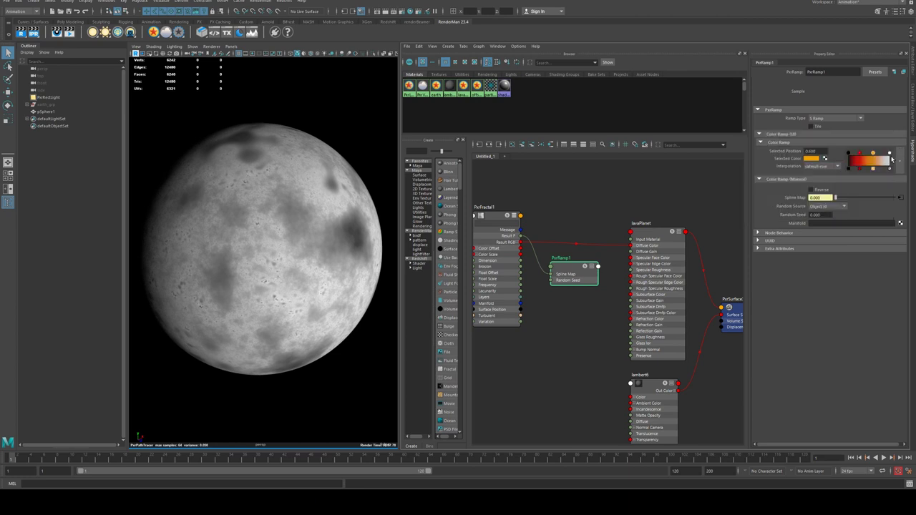
pyautogui.click(889, 153)
pyautogui.click(815, 159)
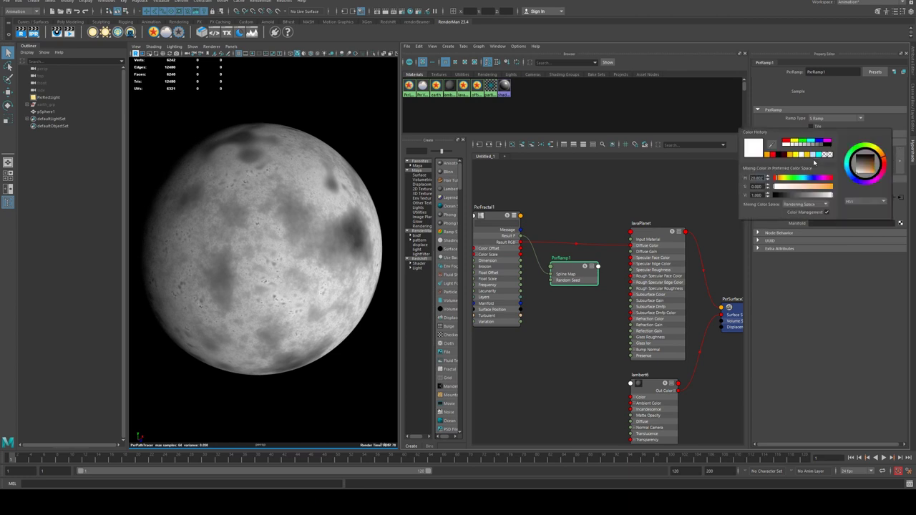
pyautogui.click(796, 141)
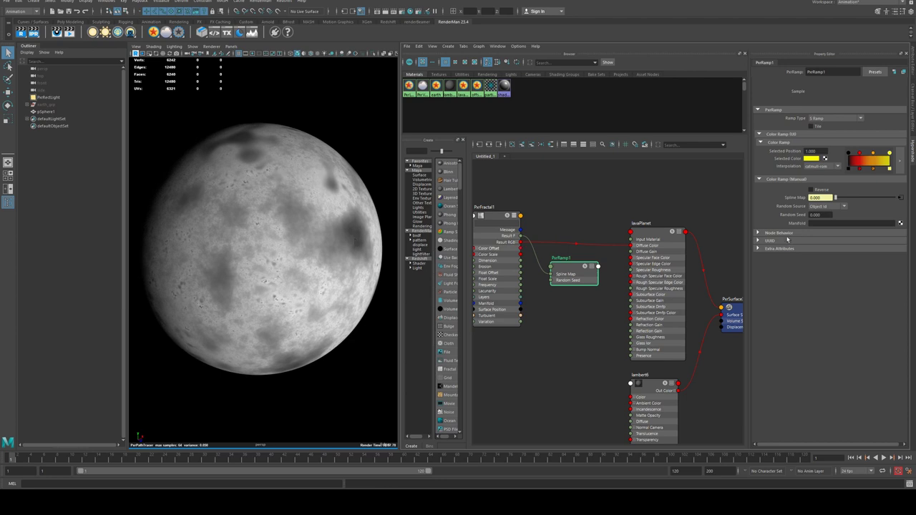
# Step: Connect the PxrRamp's Result RGB output to lavaPlanet's Diffuse Color
pyautogui.press('3')
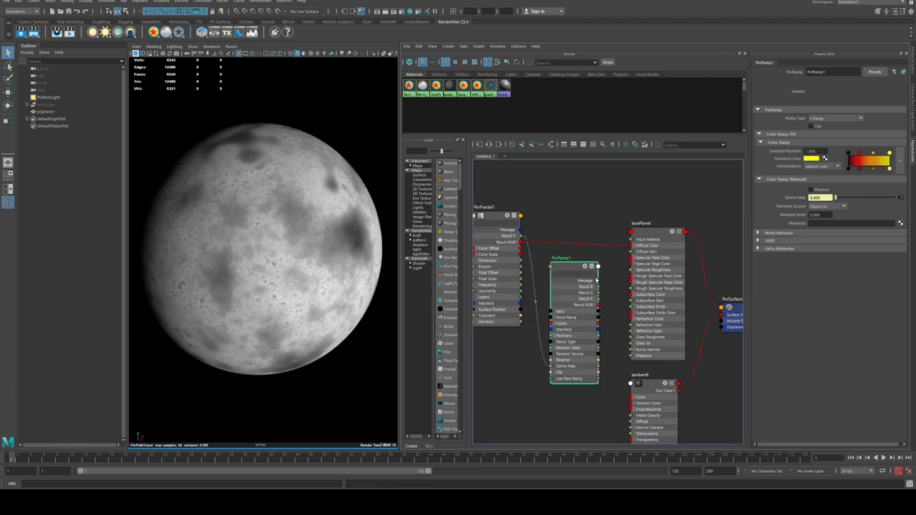
pyautogui.moveTo(600, 306); pyautogui.dragTo(632, 246)
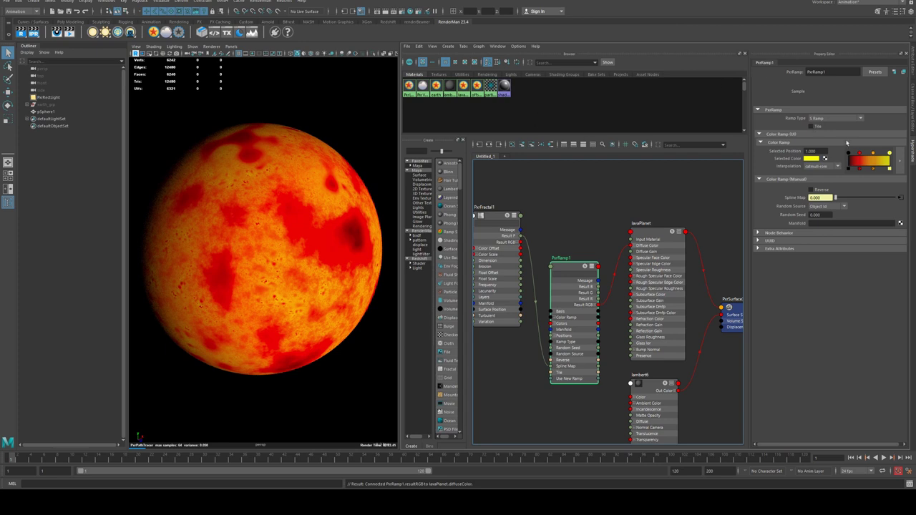
# Step: Shift the ramp's red and orange stops toward the yellow end and set the start stop to very dark red at about 0.06
pyautogui.moveTo(849, 155)
pyautogui.mouseDown()
pyautogui.moveTo(877, 154)
pyautogui.moveTo(852, 155)
pyautogui.mouseUp()
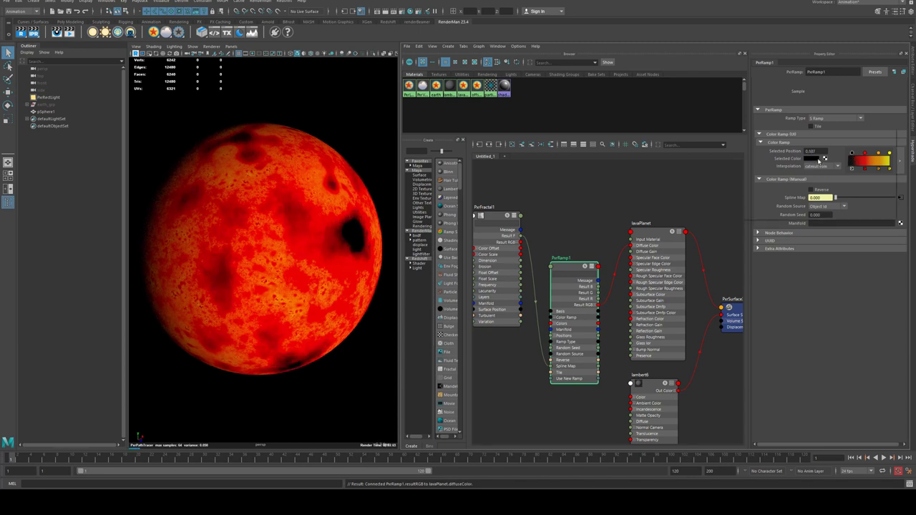
pyautogui.click(817, 159)
pyautogui.click(795, 156)
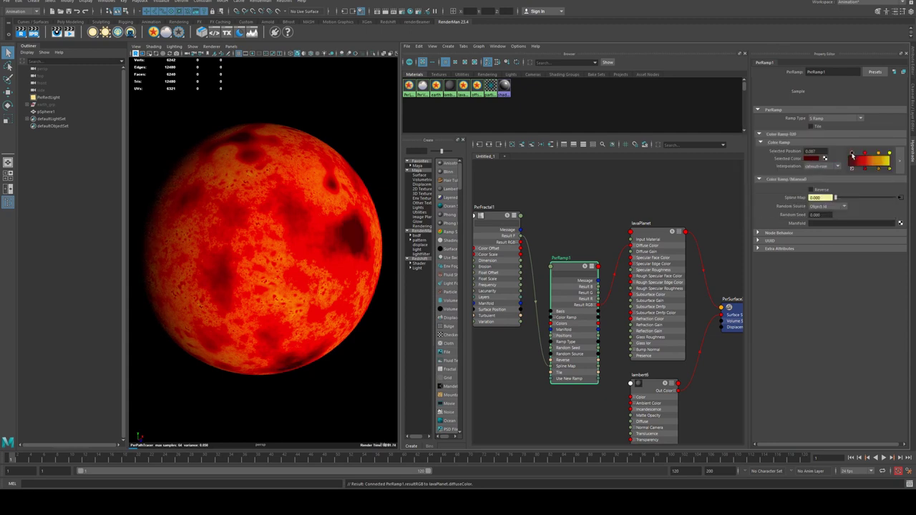
pyautogui.moveTo(853, 154); pyautogui.dragTo(852, 153)
pyautogui.click(818, 159)
pyautogui.moveTo(791, 197); pyautogui.dragTo(786, 196)
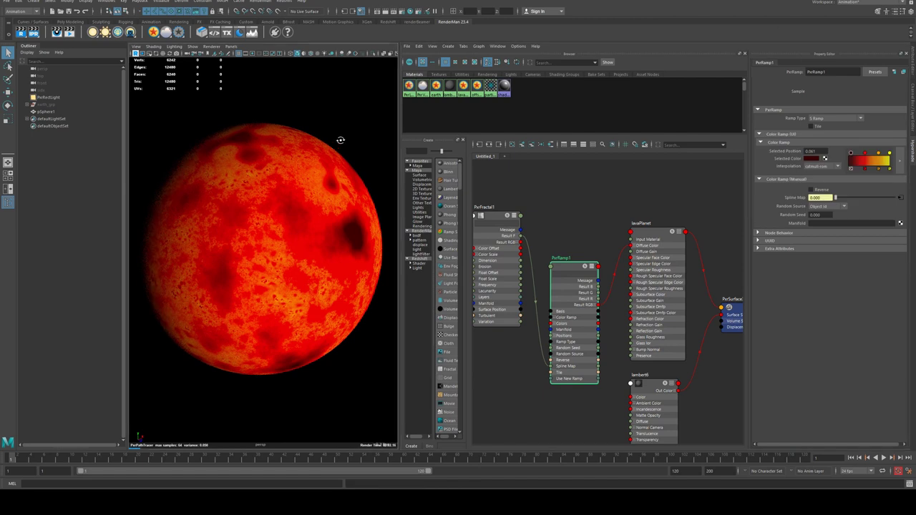
pyautogui.keyDown('alt'); pyautogui.moveTo(307, 155); pyautogui.dragTo(323, 175); pyautogui.keyUp('alt')
pyautogui.scroll(-2, 292, 178)
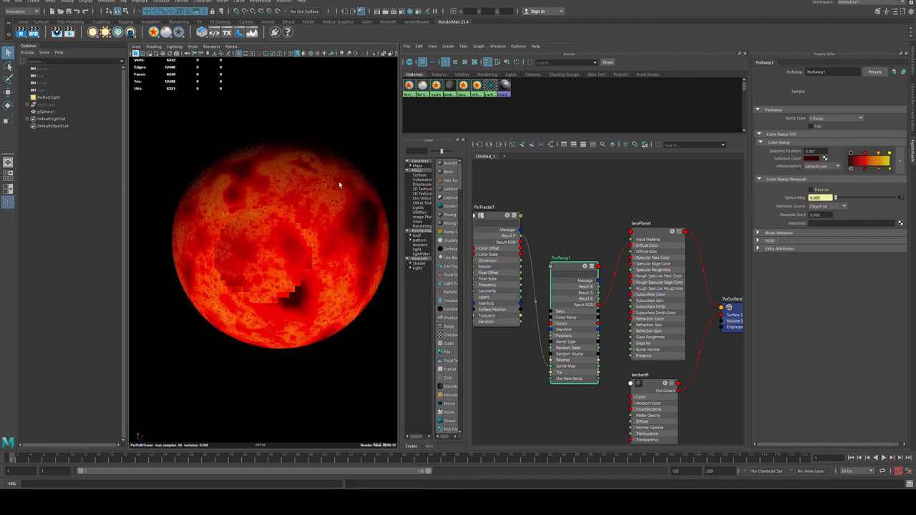
# Step: Move the PxrRamp node up and lambert6 down, and reduce the ramp node to its connected attributes
pyautogui.moveTo(573, 271); pyautogui.dragTo(570, 217)
pyautogui.keyDown('alt'); pyautogui.moveTo(544, 341); pyautogui.dragTo(604, 287, button='middle'); pyautogui.keyUp('alt')
pyautogui.moveTo(718, 340); pyautogui.dragTo(725, 390)
pyautogui.keyDown('alt'); pyautogui.moveTo(627, 303); pyautogui.dragTo(558, 338, button='middle'); pyautogui.keyUp('alt')
pyautogui.click(557, 199)
pyautogui.press('2')
pyautogui.keyDown('alt'); pyautogui.moveTo(553, 288); pyautogui.dragTo(572, 275, button='middle'); pyautogui.keyUp('alt')
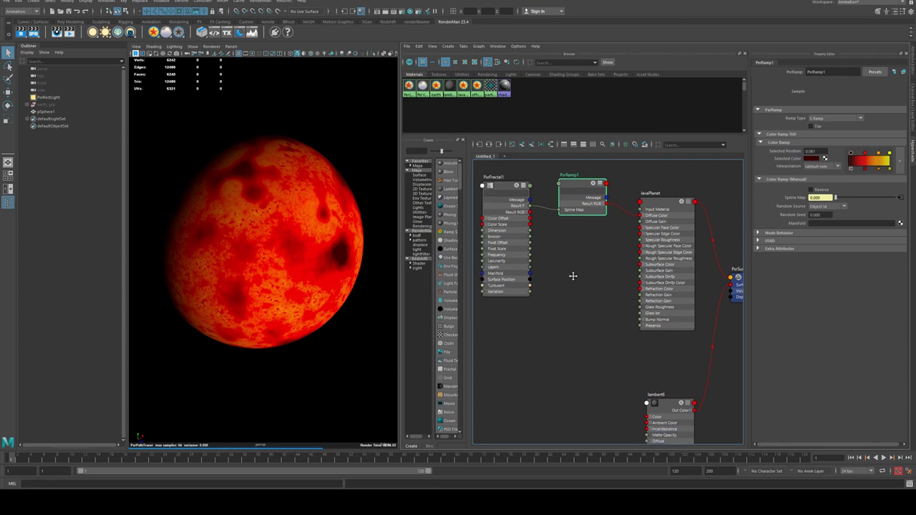
# Step: Add a PxrBump node, feed the fractal's Result F into its Input Bump, and connect its Result N to lavaPlanet's Bump Normal
pyautogui.press('Tab')
pyautogui.write('bump')
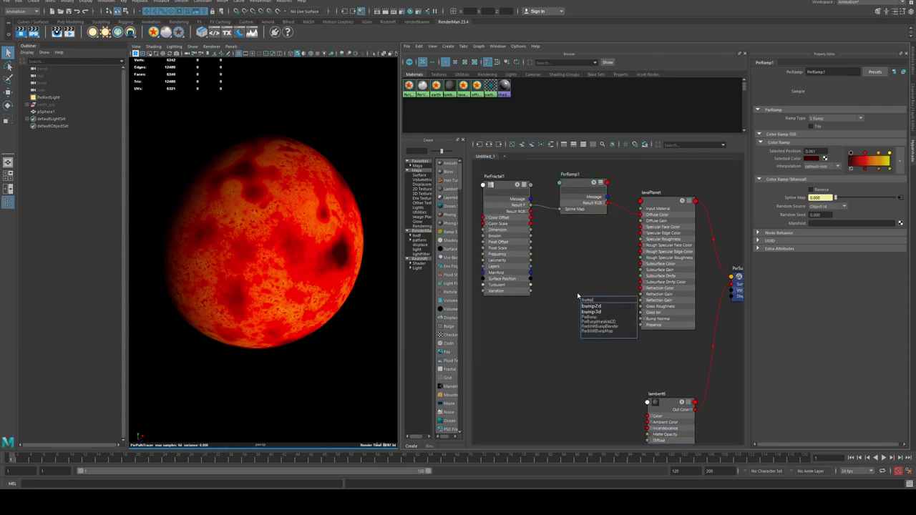
pyautogui.press('Return')
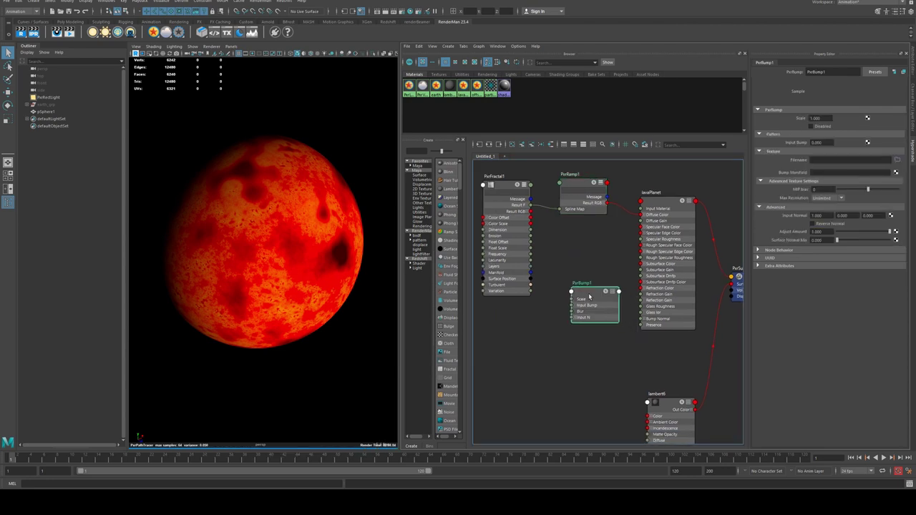
pyautogui.moveTo(531, 206); pyautogui.dragTo(648, 320)
pyautogui.press('3')
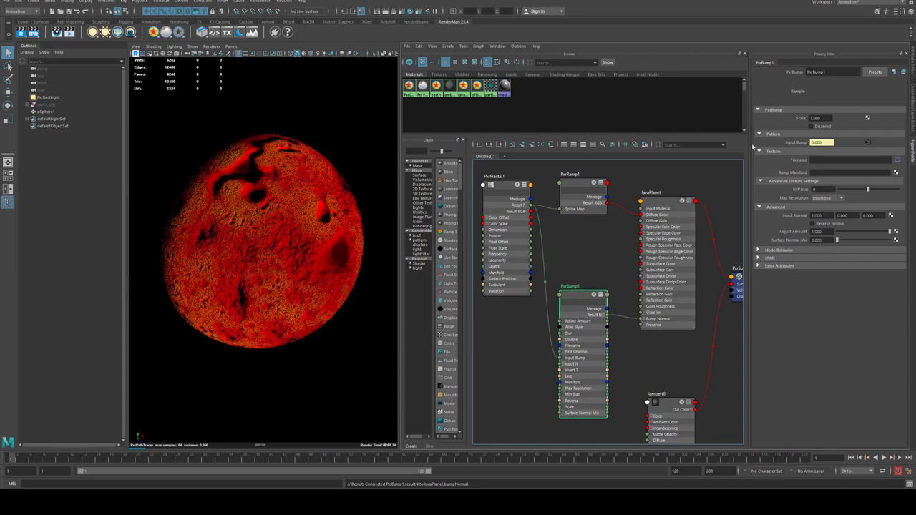
# Step: Set the PxrBump node's Scale to 0.01 and inspect the bumped surface up close
pyautogui.click(815, 118)
pyautogui.write('0.01')
pyautogui.press('Return')
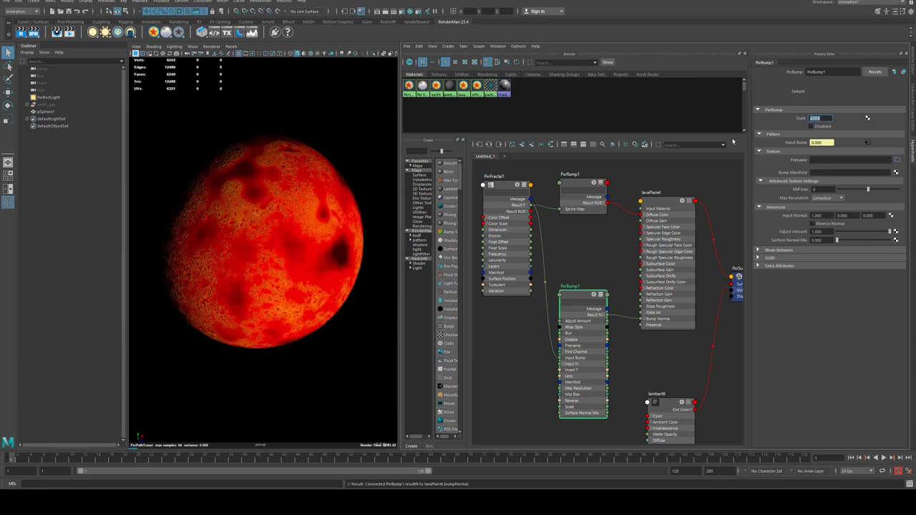
pyautogui.keyDown('alt'); pyautogui.moveTo(282, 233); pyautogui.dragTo(307, 233); pyautogui.keyUp('alt')
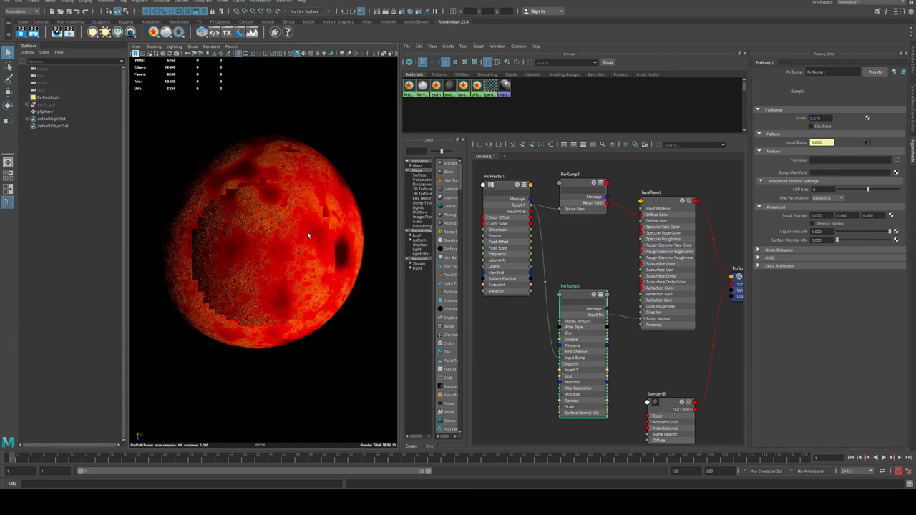
pyautogui.scroll(4, 291, 217)
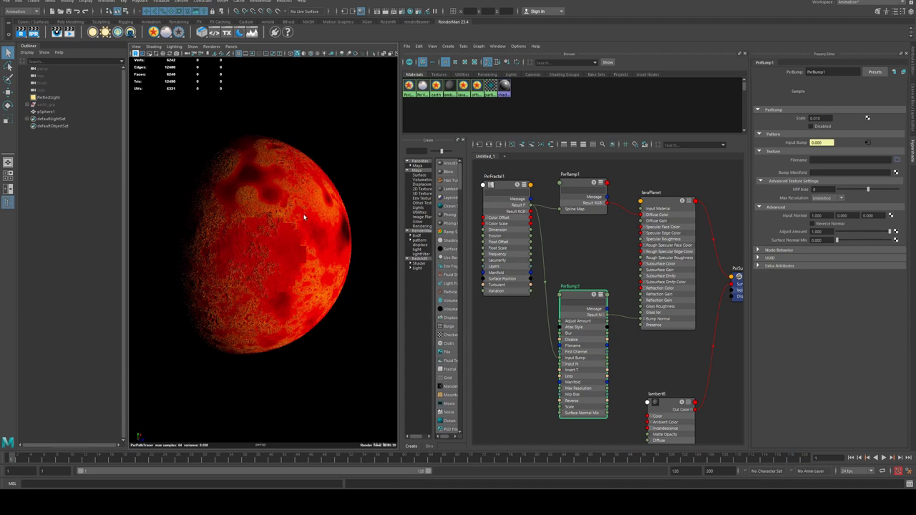
pyautogui.scroll(3, 296, 213)
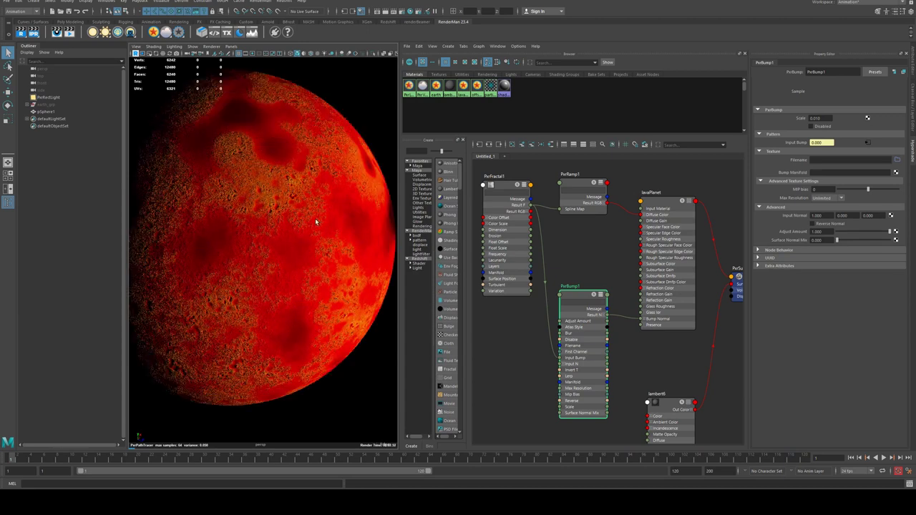
# Step: Increase the PxrBump node's Scale slightly and check the surface relief from several angles
pyautogui.moveTo(823, 118); pyautogui.dragTo(738, 119)
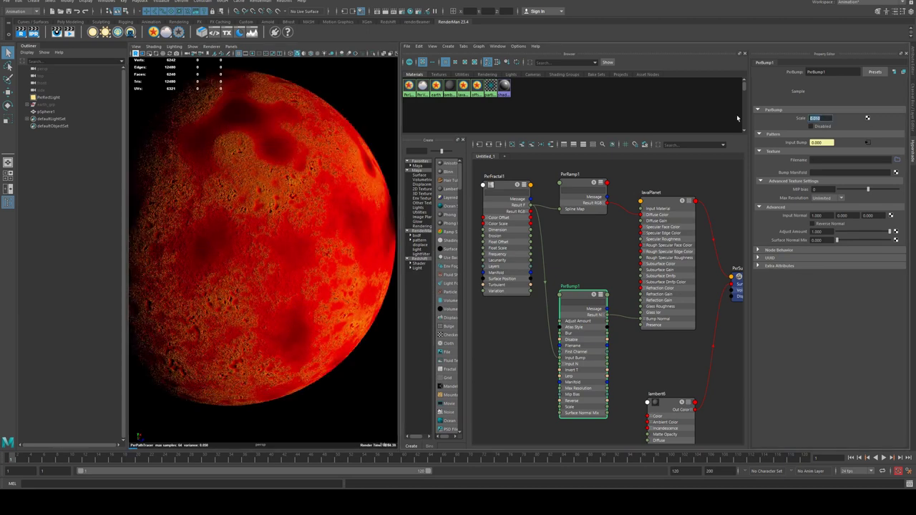
pyautogui.write('1')
pyautogui.press('Return')
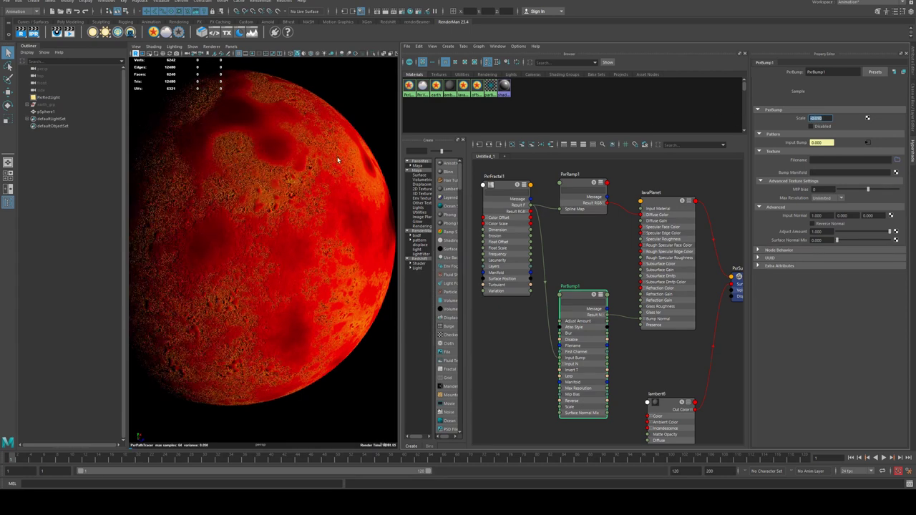
pyautogui.keyDown('alt'); pyautogui.moveTo(295, 156); pyautogui.dragTo(282, 152); pyautogui.keyUp('alt')
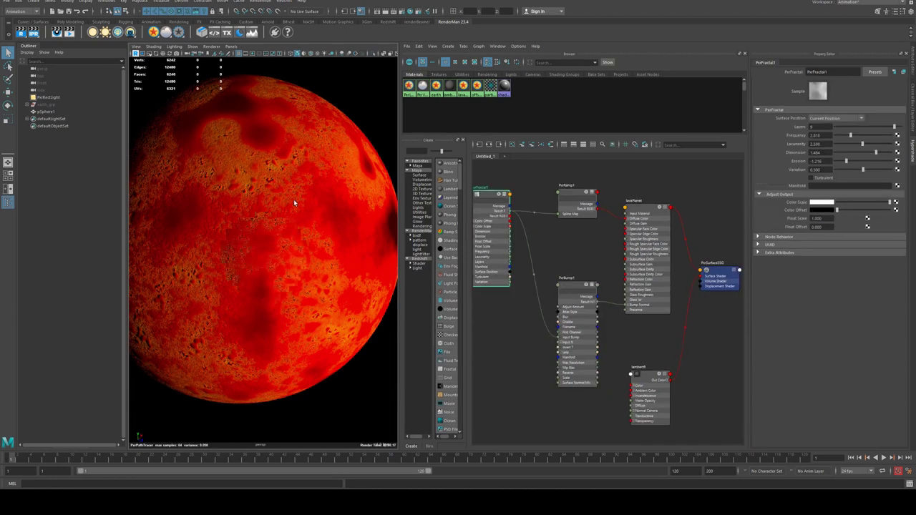
pyautogui.scroll(-4, 294, 201)
pyautogui.keyDown('alt'); pyautogui.moveTo(295, 201); pyautogui.dragTo(322, 190); pyautogui.keyUp('alt')
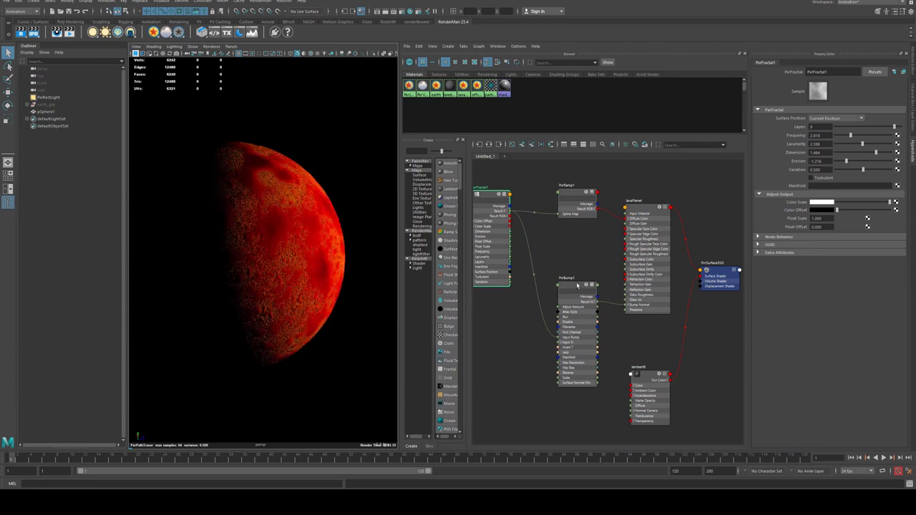
# Step: Reduce the PxrBump node to its connected attributes and reposition the bump and ramp nodes between the fractal and lavaPlanet
pyautogui.click(573, 286)
pyautogui.press('2')
pyautogui.moveTo(574, 286); pyautogui.dragTo(565, 293)
pyautogui.moveTo(560, 196); pyautogui.dragTo(548, 213)
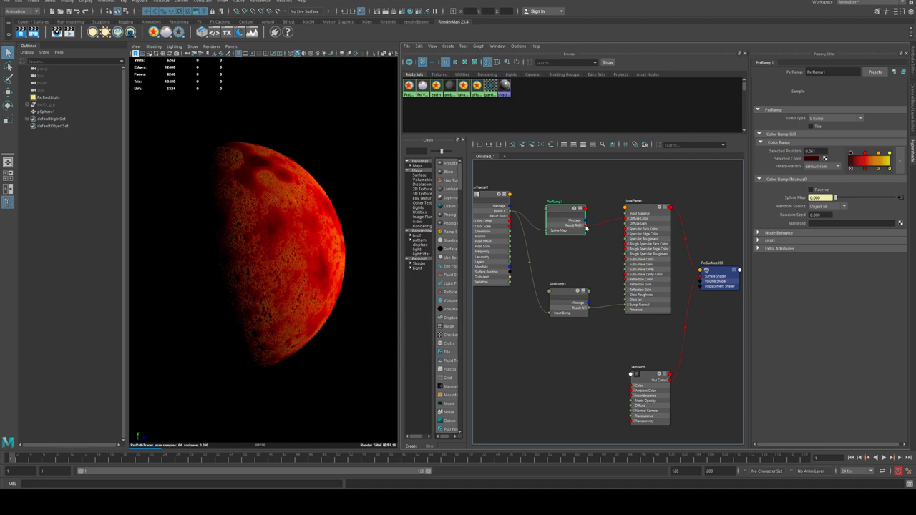
# Step: Connect the ramp's Result RGB to lavaPlanet's Glow Color, set the Glow Gain to 1, and check the glowing planet
pyautogui.moveTo(586, 225); pyautogui.dragTo(627, 207)
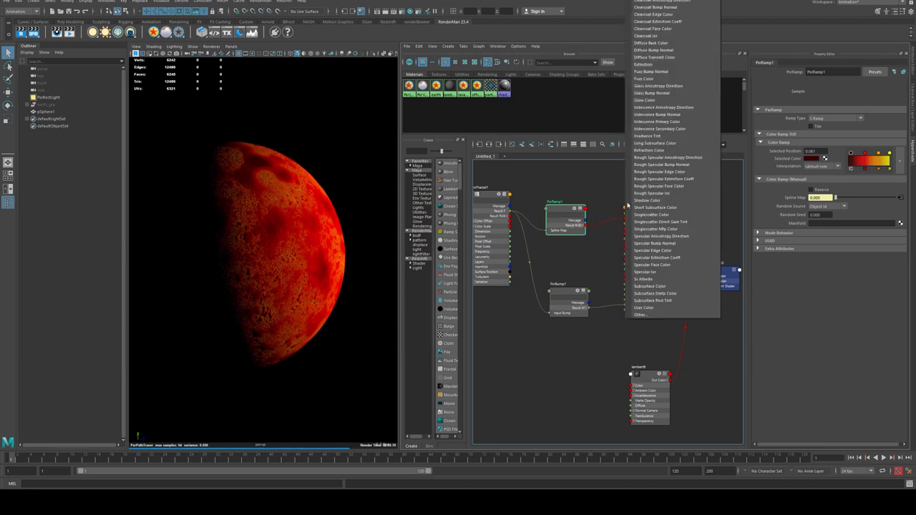
pyautogui.click(654, 101)
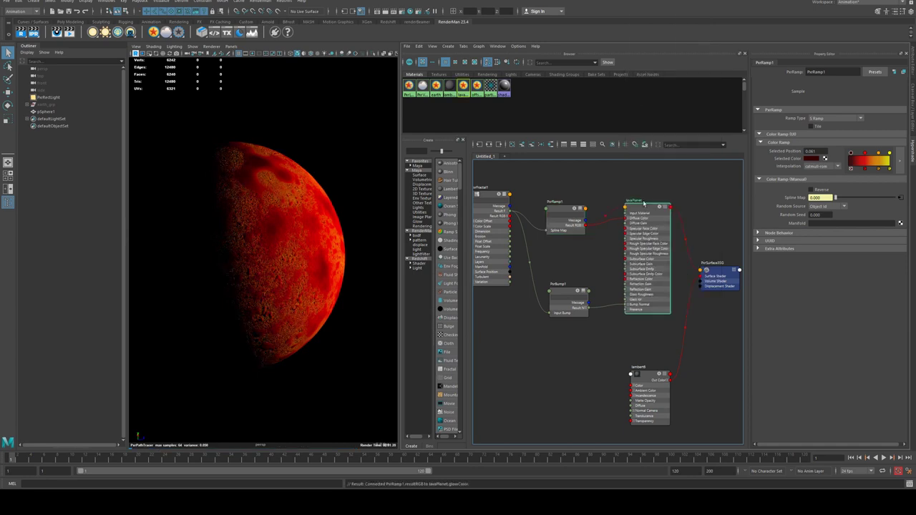
pyautogui.click(669, 233)
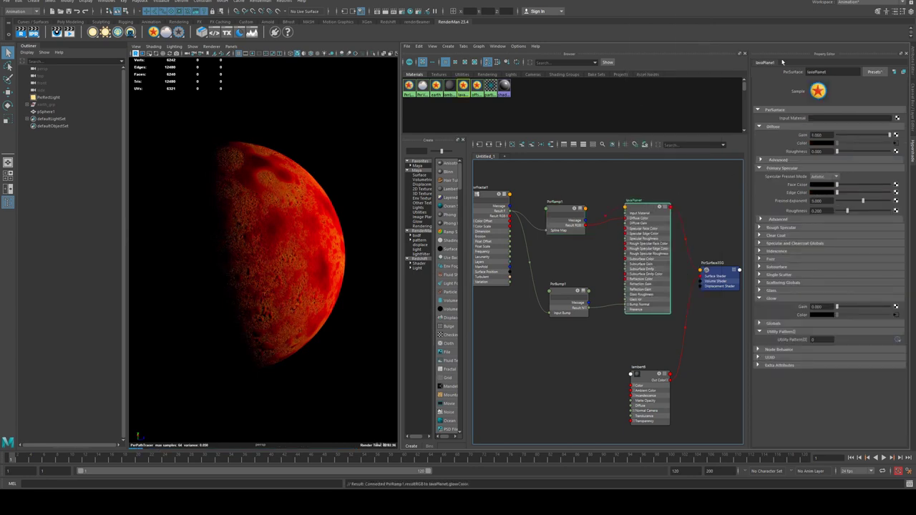
pyautogui.moveTo(837, 307); pyautogui.dragTo(891, 308)
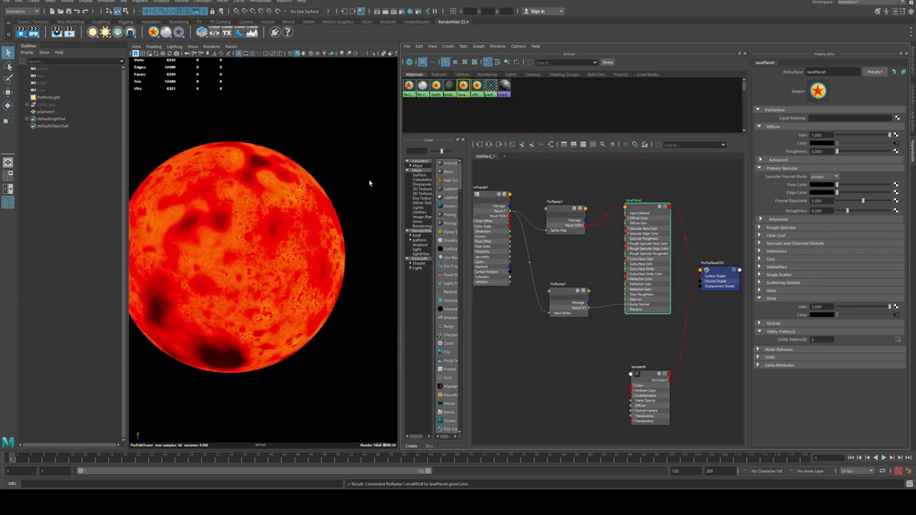
pyautogui.keyDown('alt'); pyautogui.moveTo(360, 197); pyautogui.dragTo(265, 181, button='right'); pyautogui.keyUp('alt')
pyautogui.moveTo(271, 178)
pyautogui.keyDown('alt'); pyautogui.mouseDown()
pyautogui.moveTo(313, 174)
pyautogui.moveTo(296, 194)
pyautogui.moveTo(275, 192)
pyautogui.mouseUp(); pyautogui.keyUp('alt')
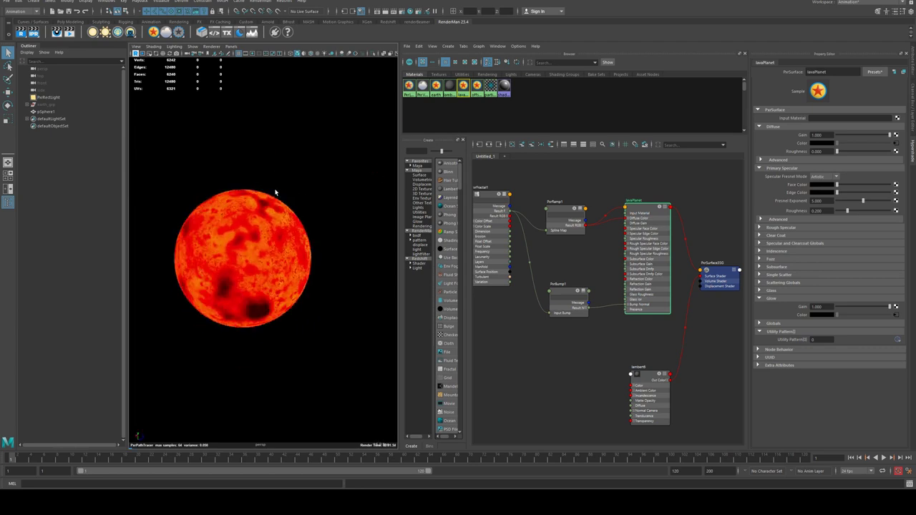
pyautogui.keyDown('alt'); pyautogui.moveTo(275, 192); pyautogui.dragTo(333, 214, button='right'); pyautogui.keyUp('alt')
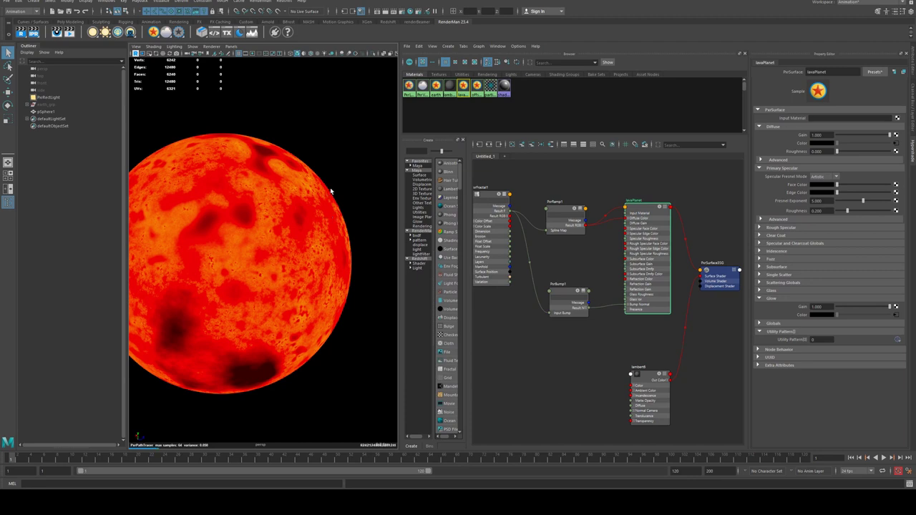
# Step: Recolor the PxrRamp's red stop at position 0.4 to bright green
pyautogui.click(569, 215)
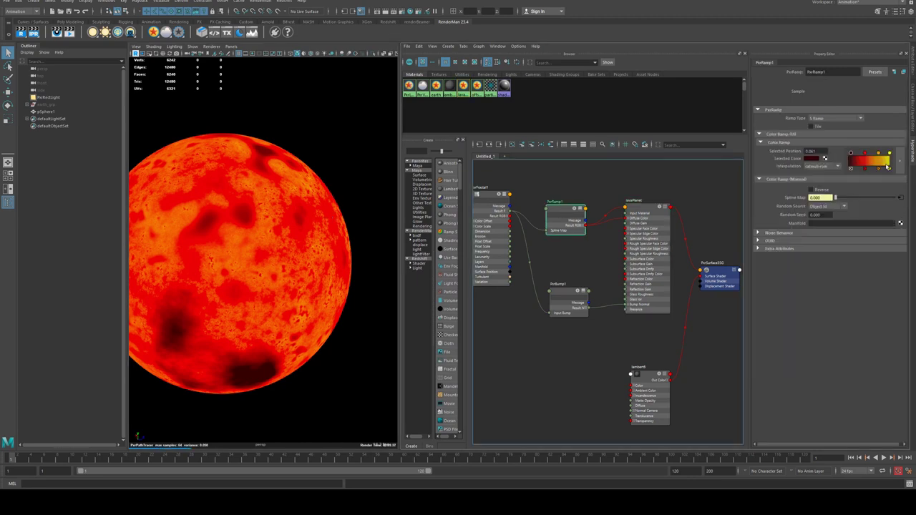
pyautogui.click(865, 154)
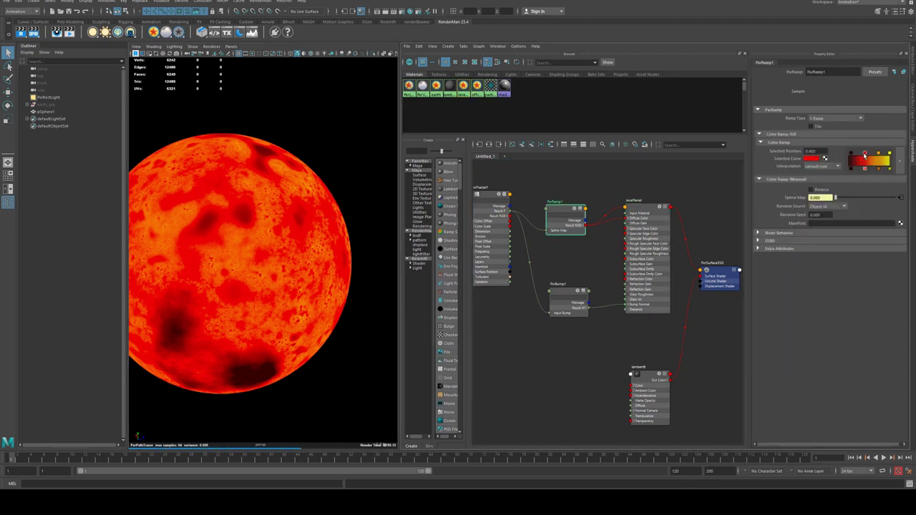
pyautogui.click(809, 159)
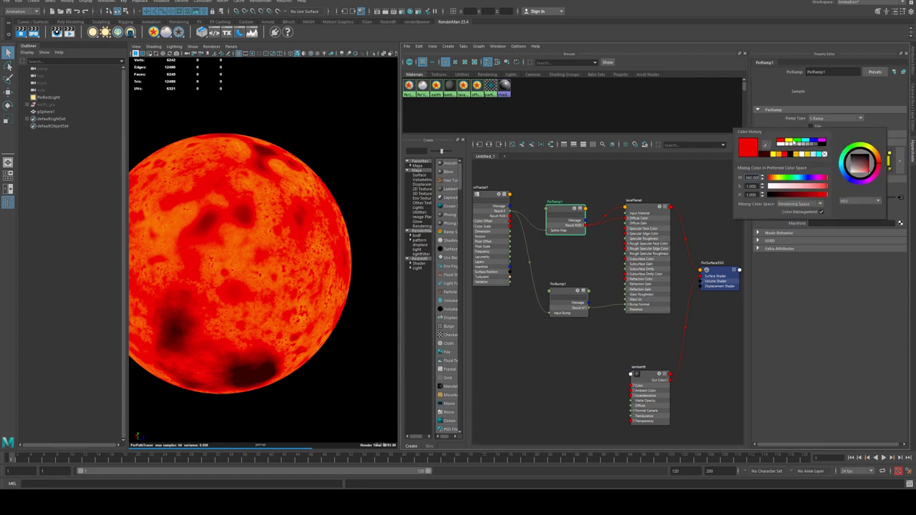
pyautogui.click(798, 142)
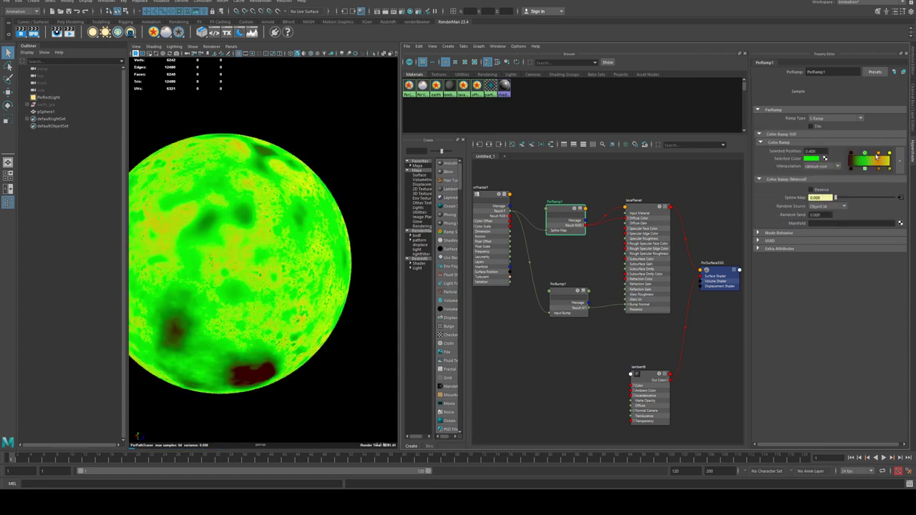
# Step: Set lavaPlanet's Glow Gain to 0 and inspect the green planet's shading from several angles
pyautogui.click(639, 208)
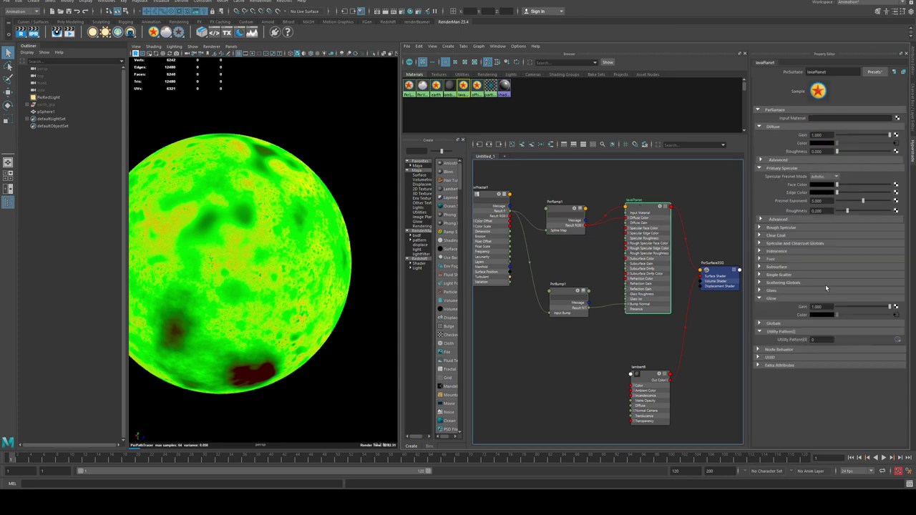
pyautogui.click(492, 193)
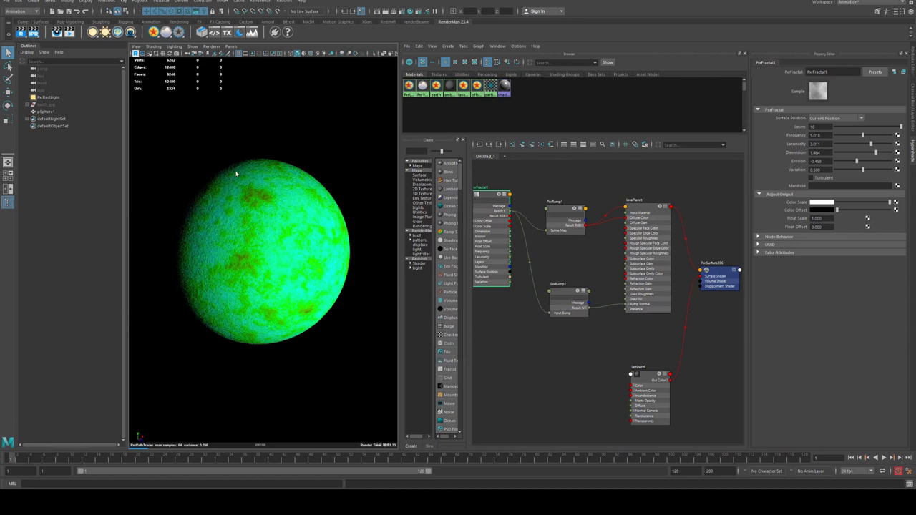
pyautogui.scroll(5, 284, 191)
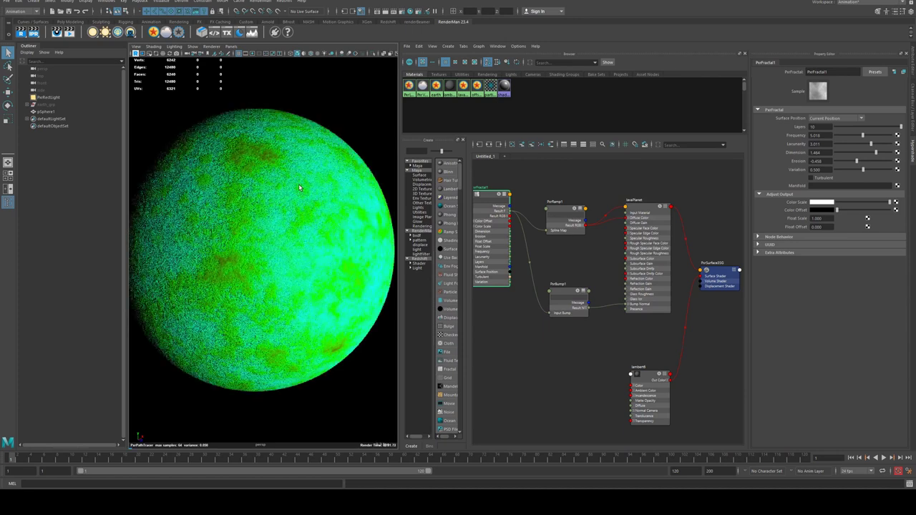
pyautogui.keyDown('alt'); pyautogui.moveTo(275, 181); pyautogui.dragTo(262, 173); pyautogui.keyUp('alt')
pyautogui.keyDown('alt'); pyautogui.moveTo(284, 180); pyautogui.dragTo(304, 186, button='middle'); pyautogui.keyUp('alt')
pyautogui.scroll(-3, 266, 179)
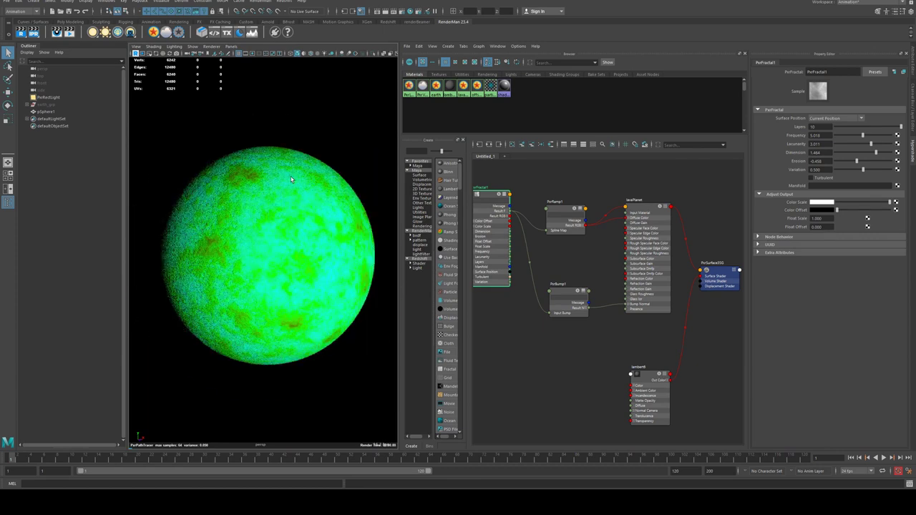
pyautogui.scroll(-2, 266, 179)
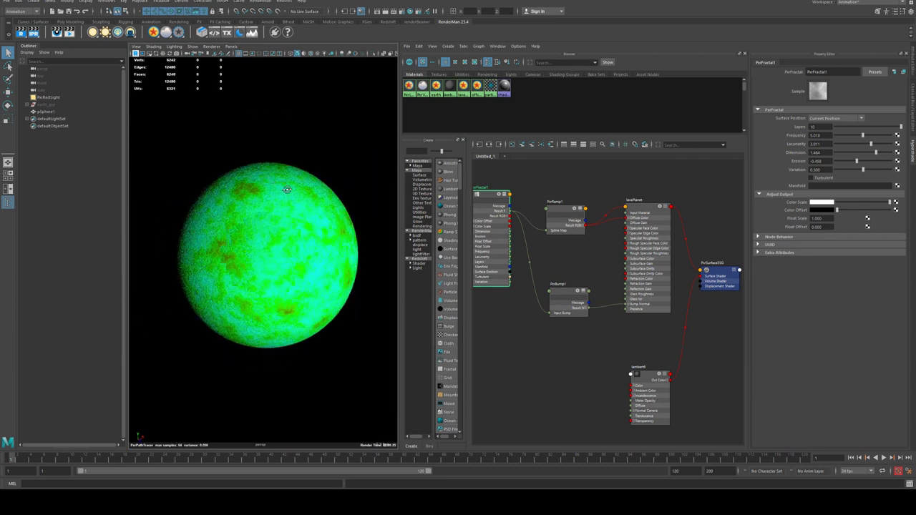
pyautogui.keyDown('alt'); pyautogui.moveTo(302, 190); pyautogui.dragTo(306, 192); pyautogui.keyUp('alt')
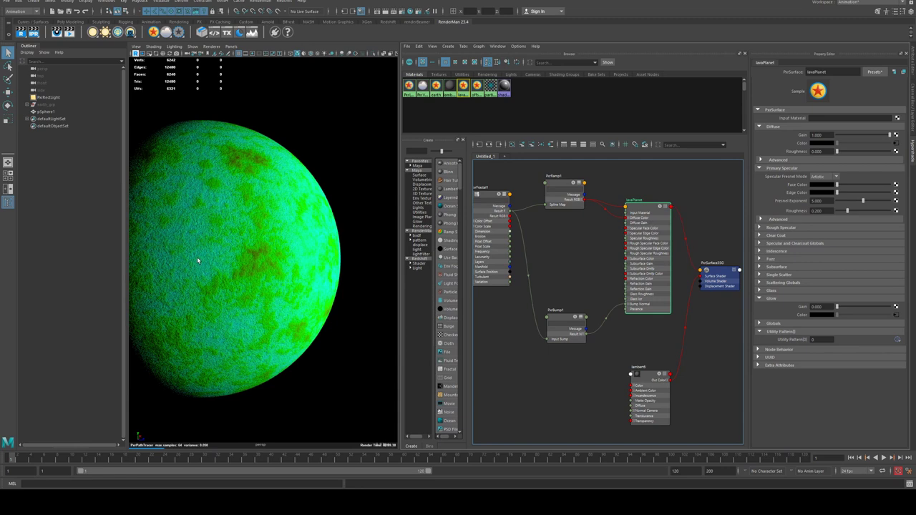
# Step: Raise lavaPlanet's primary specular Face Color to white, and drive it with a new PxrThreshold node fed by the fractal's Result RGB
pyautogui.moveTo(852, 188); pyautogui.dragTo(890, 185)
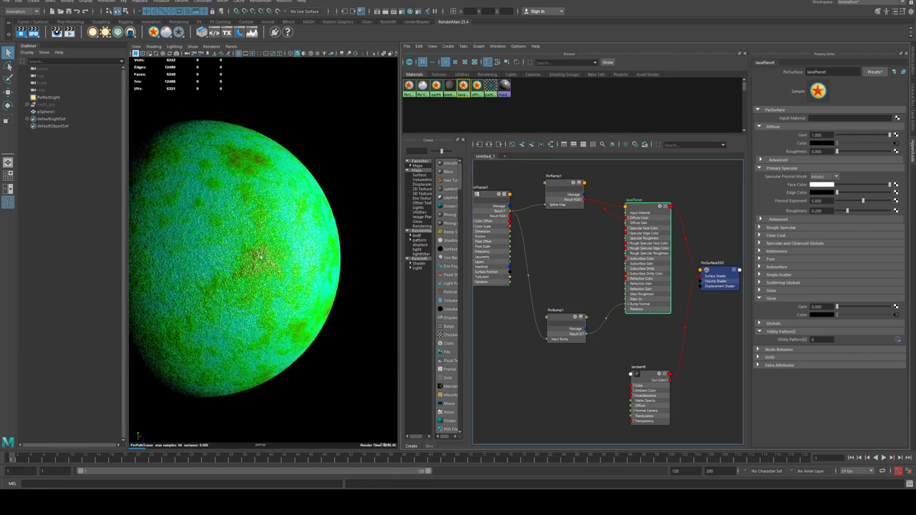
pyautogui.click(564, 249)
pyautogui.press('Tab')
pyautogui.write('pxrthre')
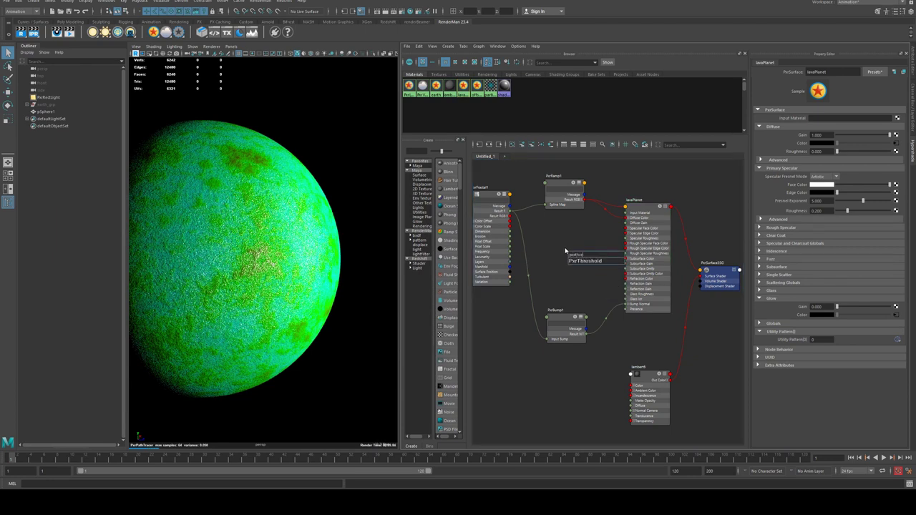
pyautogui.press('Return')
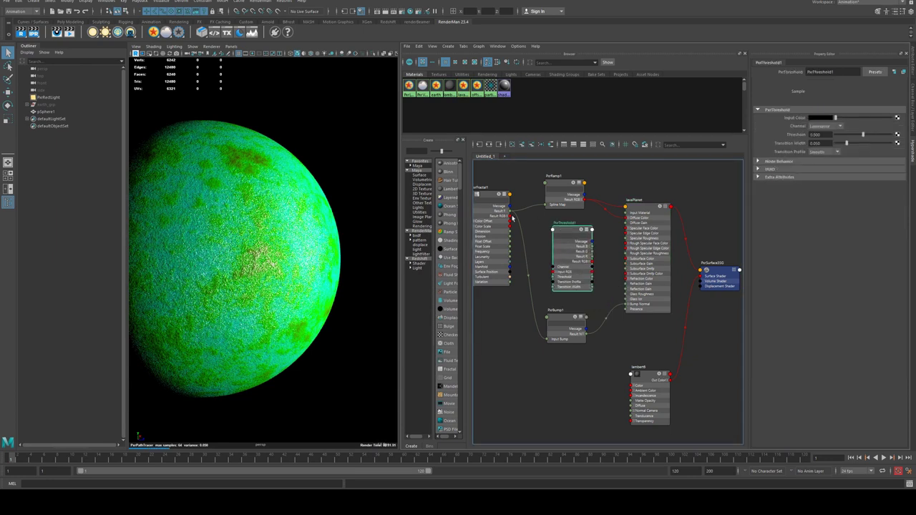
pyautogui.moveTo(510, 216); pyautogui.dragTo(627, 228)
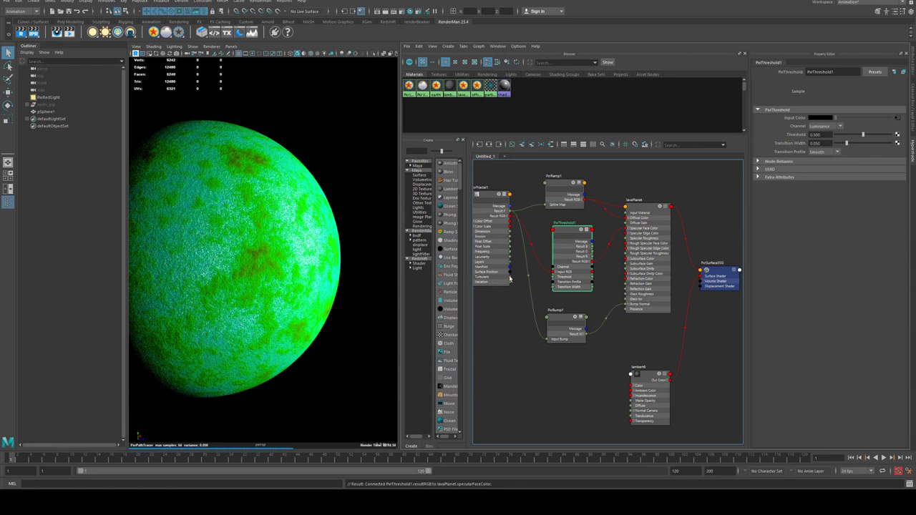
# Step: Set the PxrBump node's Scale to -0.005 and inspect the planet's relief and highlights from several angles
pyautogui.click(568, 319)
pyautogui.moveTo(824, 119); pyautogui.dragTo(817, 119)
pyautogui.write('0.005')
pyautogui.press('Return')
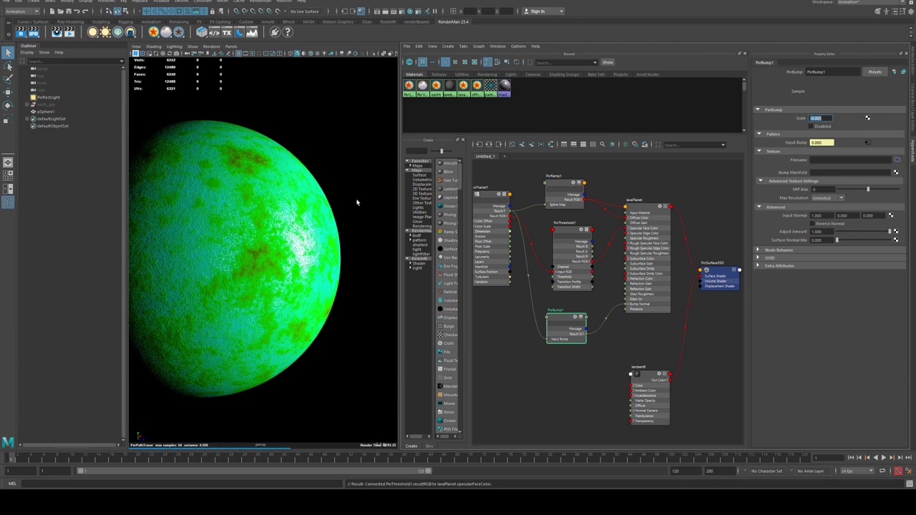
pyautogui.keyDown('alt'); pyautogui.moveTo(356, 198); pyautogui.dragTo(311, 172, button='right'); pyautogui.keyUp('alt')
pyautogui.keyDown('alt'); pyautogui.moveTo(310, 171); pyautogui.dragTo(293, 176); pyautogui.keyUp('alt')
pyautogui.scroll(-5, 294, 187)
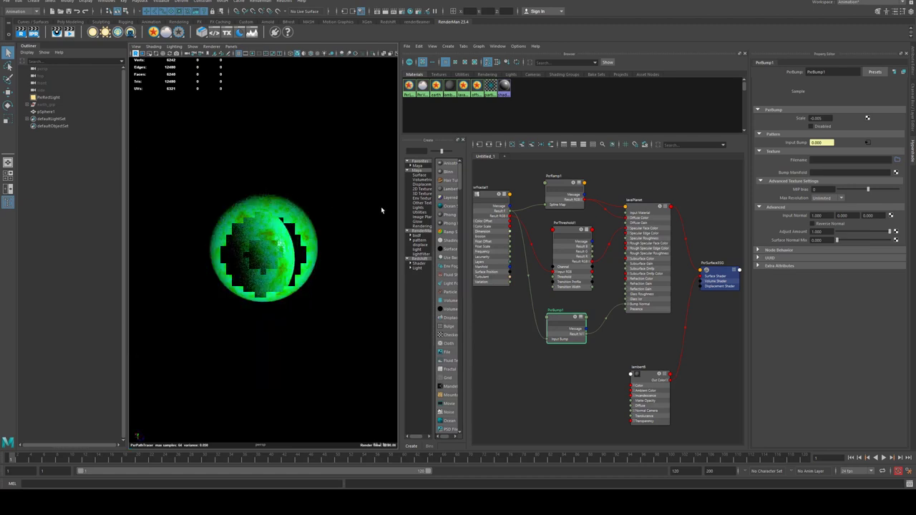
pyautogui.keyDown('alt'); pyautogui.moveTo(344, 205); pyautogui.dragTo(375, 208); pyautogui.keyUp('alt')
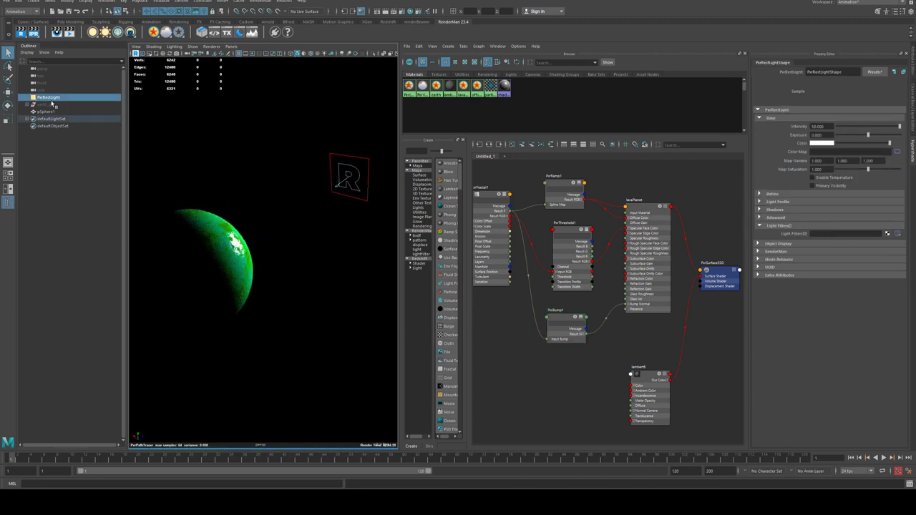
# Step: Replace the PxrRectLight with a PxrDiskLight at intensity 50 and stop the viewport render
pyautogui.click(135, 55)
pyautogui.rightClick(96, 32)
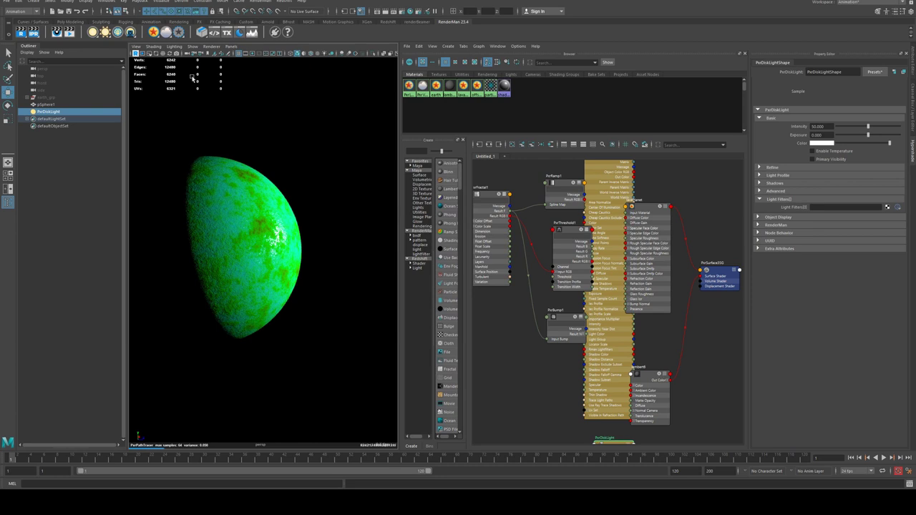
pyautogui.click(136, 55)
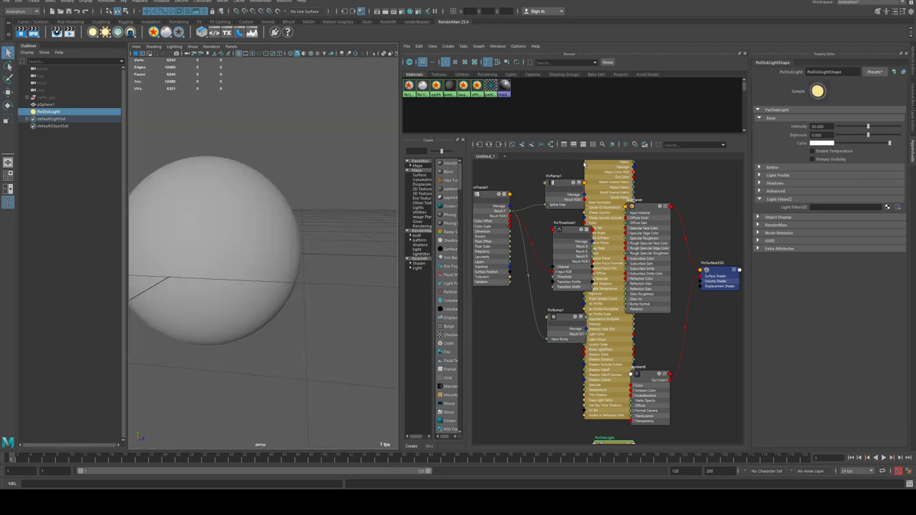
# Step: Clear the node graph and rename the planet sphere alienPlanet
pyautogui.click(511, 143)
pyautogui.click(250, 189)
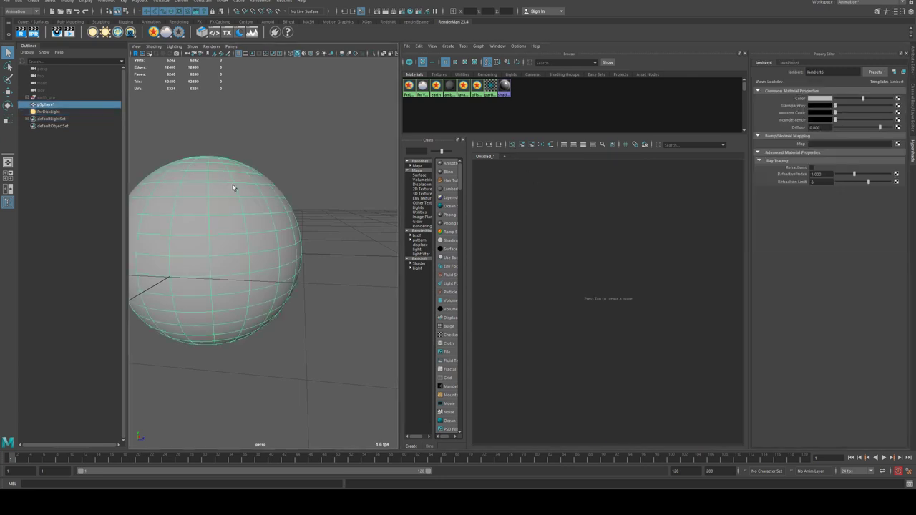
pyautogui.press('f')
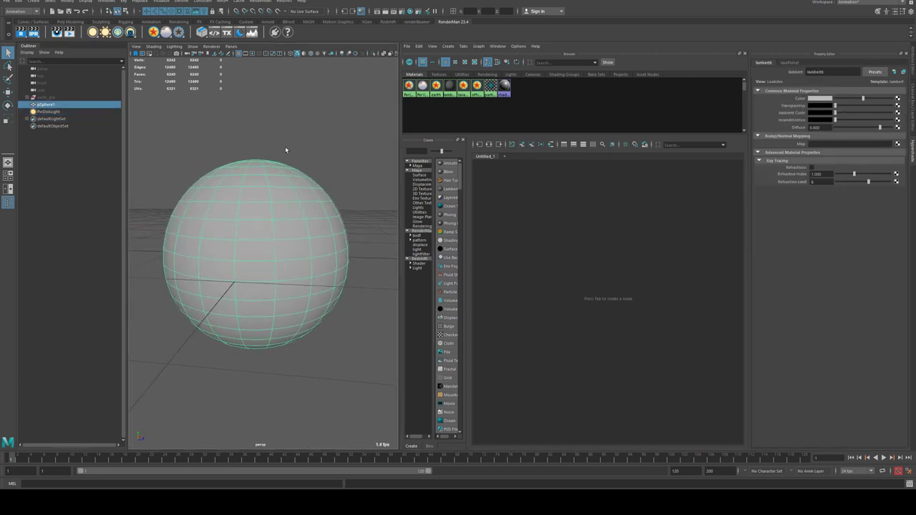
pyautogui.doubleClick(54, 104)
pyautogui.write('alienPlanet')
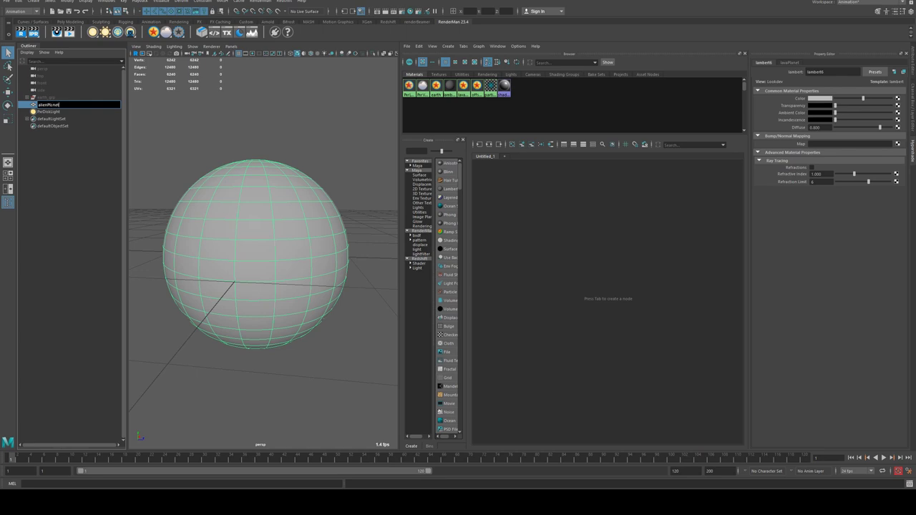
pyautogui.press('Return')
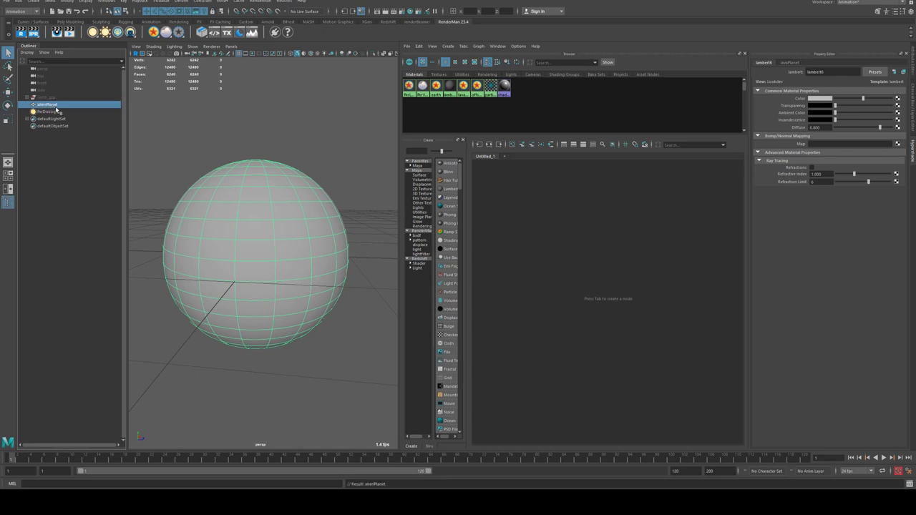
# Step: Duplicate alienPlanet and rename the copy alienPlanet_clouds
pyautogui.hotkey('ctrl', 'd')
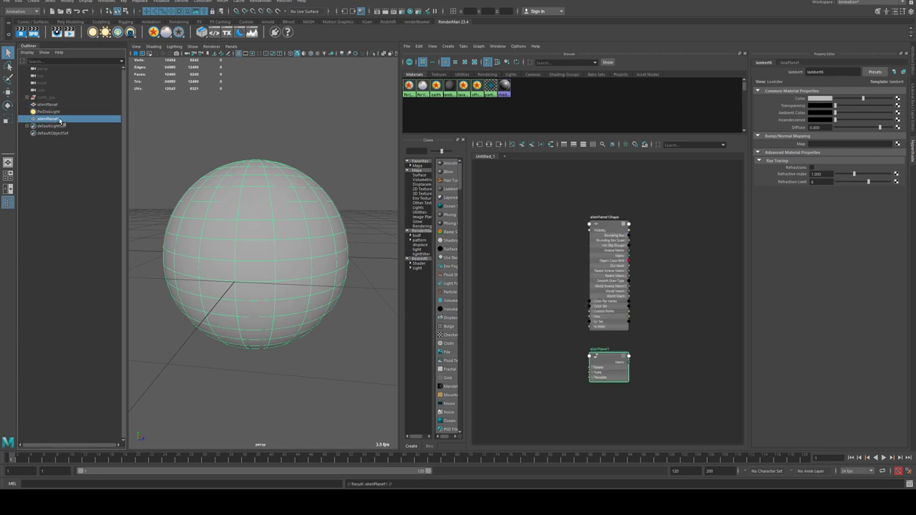
pyautogui.doubleClick(61, 119)
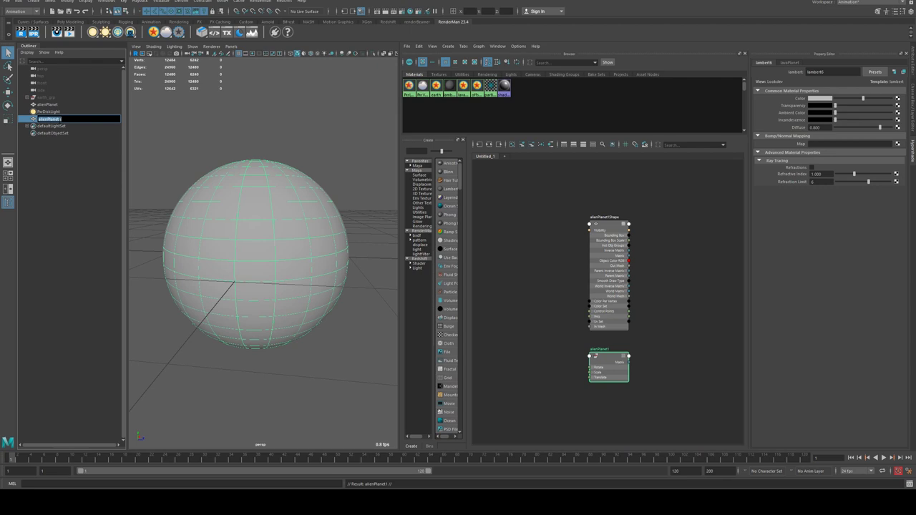
pyautogui.click(61, 119)
pyautogui.write('_clouds')
pyautogui.press('Return')
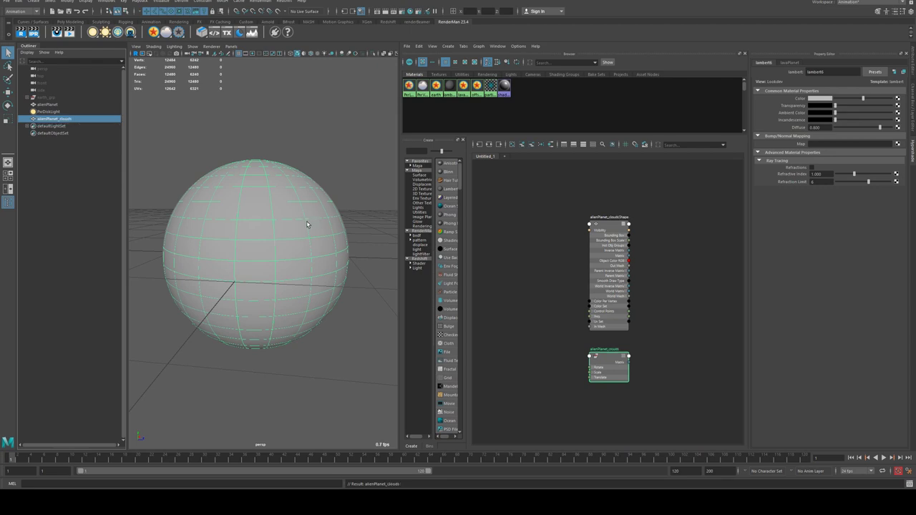
# Step: Scale alienPlanet_clouds to 1.01 on the X, Y and Z axes
pyautogui.click(913, 123)
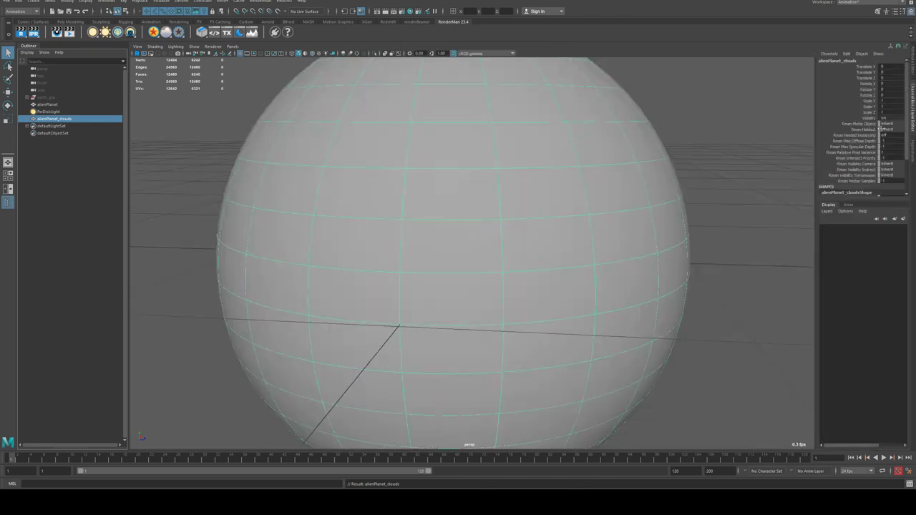
pyautogui.moveTo(870, 103); pyautogui.dragTo(870, 112)
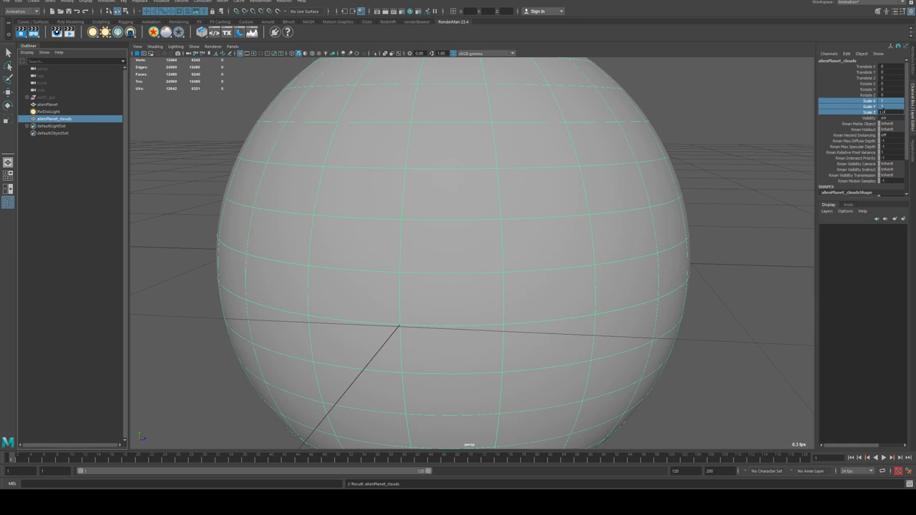
pyautogui.write('1.01')
pyautogui.press('Return')
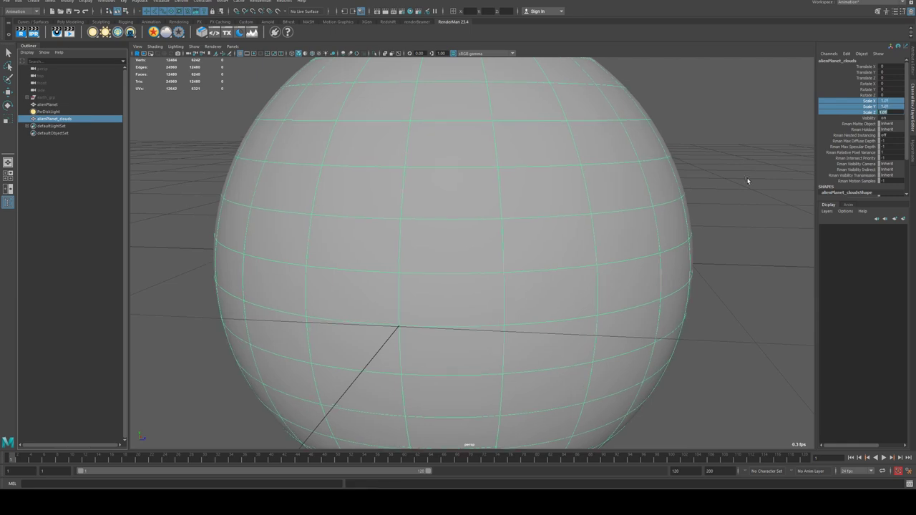
pyautogui.keyDown('alt'); pyautogui.moveTo(749, 186); pyautogui.dragTo(506, 215, button='right'); pyautogui.keyUp('alt')
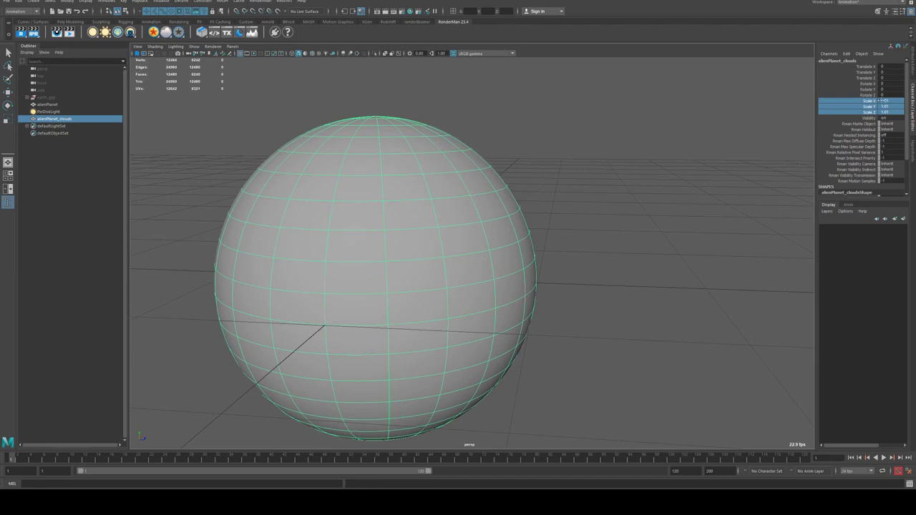
# Step: Assign a new PxrSurface material to alienPlanet_clouds and name it alienClouds
pyautogui.press('q')
pyautogui.click(776, 104)
pyautogui.click(913, 53)
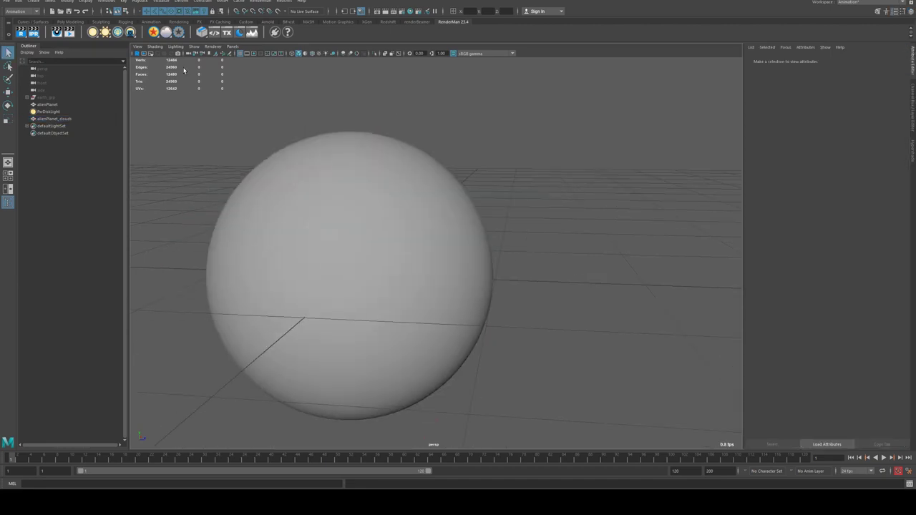
pyautogui.click(53, 118)
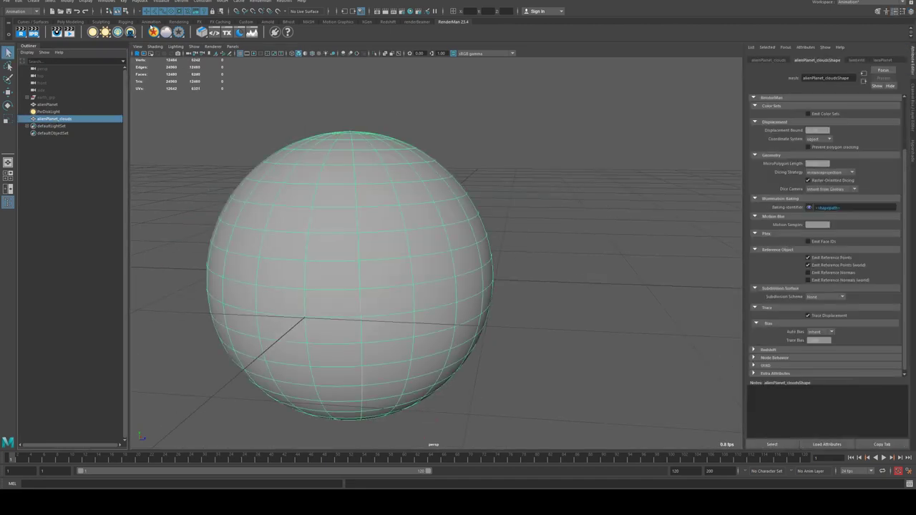
pyautogui.click(153, 31)
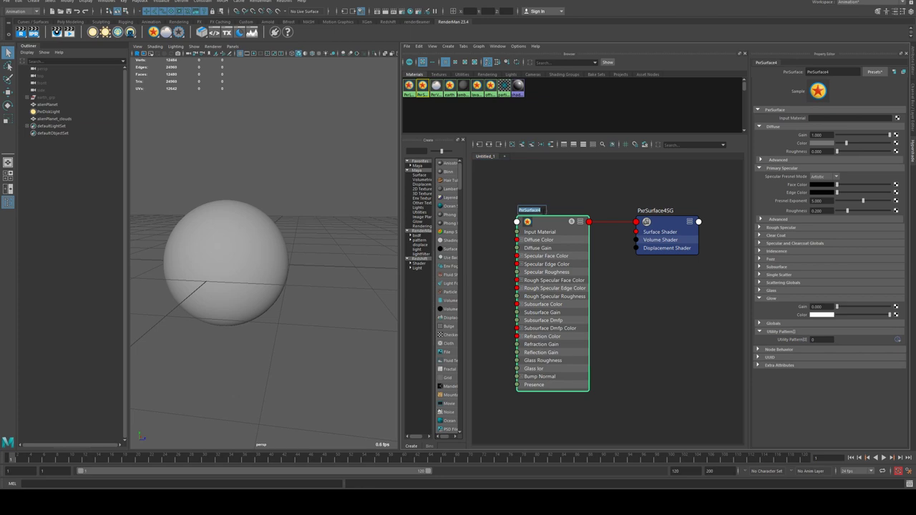
pyautogui.write('ssd')
pyautogui.write('s')
pyautogui.press('Return')
pyautogui.keyDown('alt'); pyautogui.moveTo(541, 213); pyautogui.dragTo(603, 193, button='middle'); pyautogui.keyUp('alt')
# Step: Create a PxrFractal node with Turbulent enabled and connect its Result RGB to alienClouds' Diffuse Color
pyautogui.click(573, 274)
pyautogui.press('Tab')
pyautogui.write('fractal')
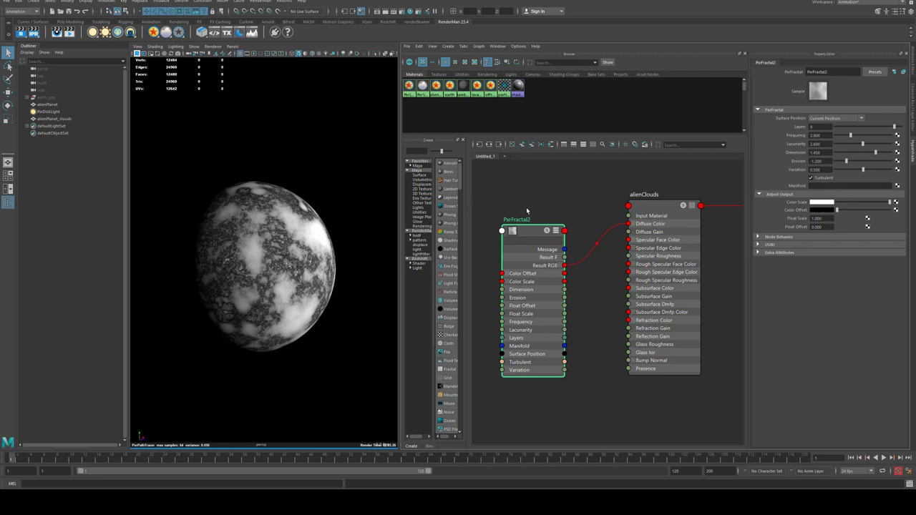
pyautogui.keyDown('alt'); pyautogui.moveTo(526, 207); pyautogui.dragTo(624, 184, button='middle'); pyautogui.keyUp('alt')
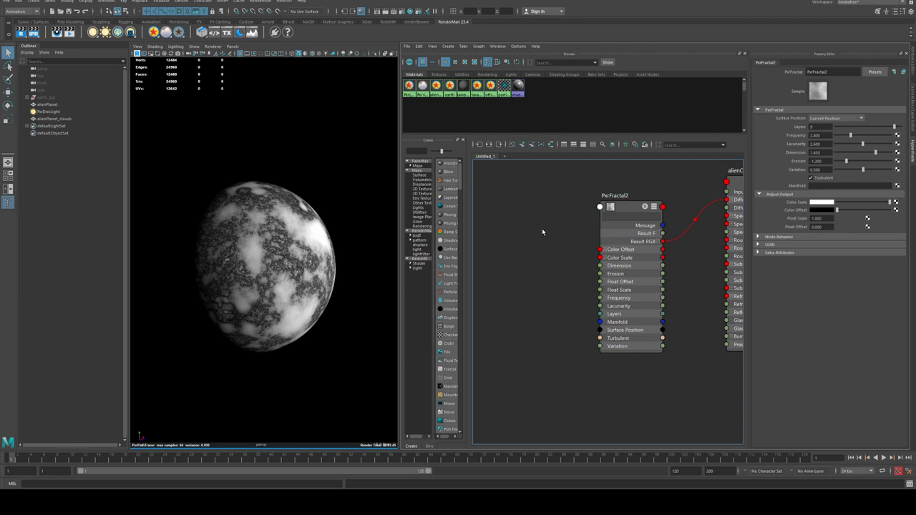
# Step: Create a PxrManifold2D node and connect its Result to the Manifold input of PxrFractal2
pyautogui.press('Tab')
pyautogui.write('pxrmani')
pyautogui.press('Return')
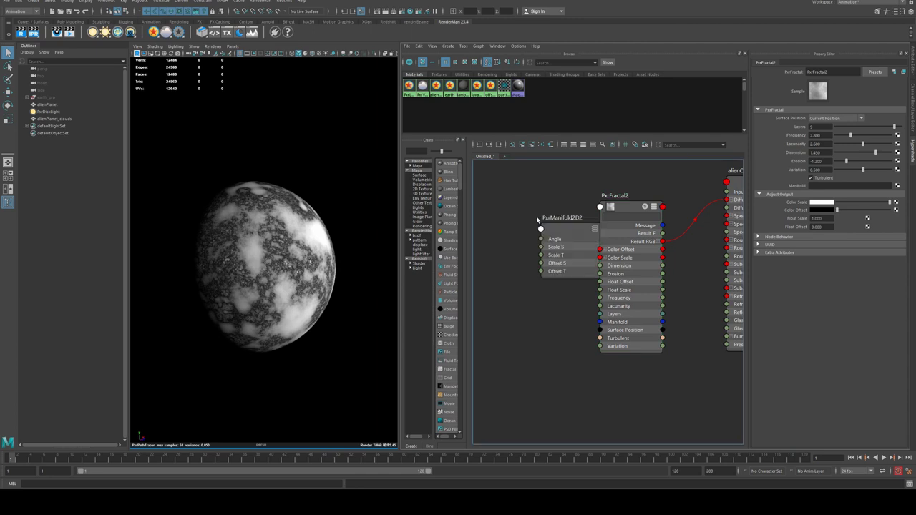
pyautogui.moveTo(561, 230); pyautogui.dragTo(518, 221)
pyautogui.press('3')
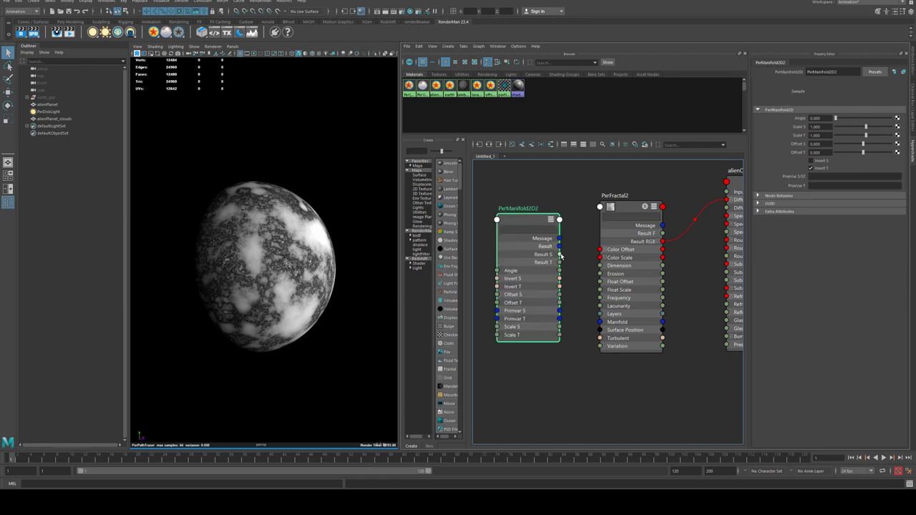
pyautogui.moveTo(559, 246); pyautogui.dragTo(600, 322)
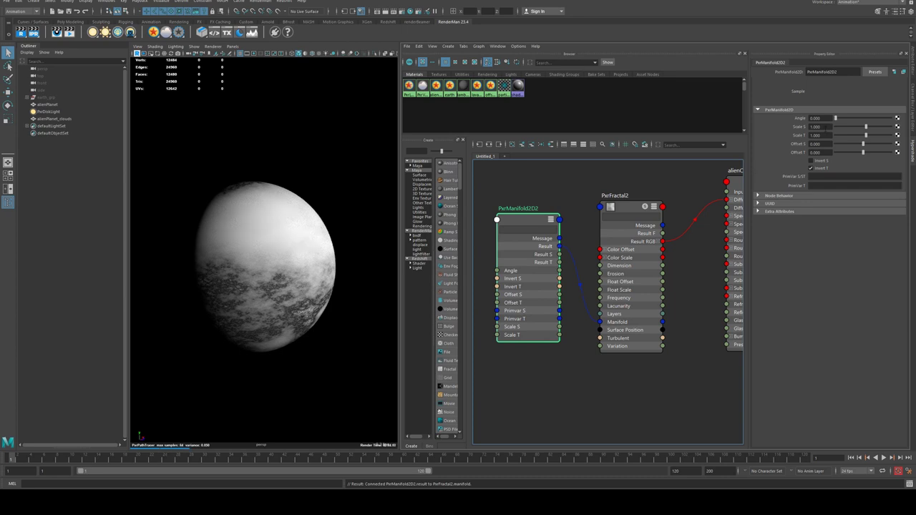
# Step: Try Scale S and Scale T values of 2 and 0.5 on the PxrManifold2D node
pyautogui.click(814, 127)
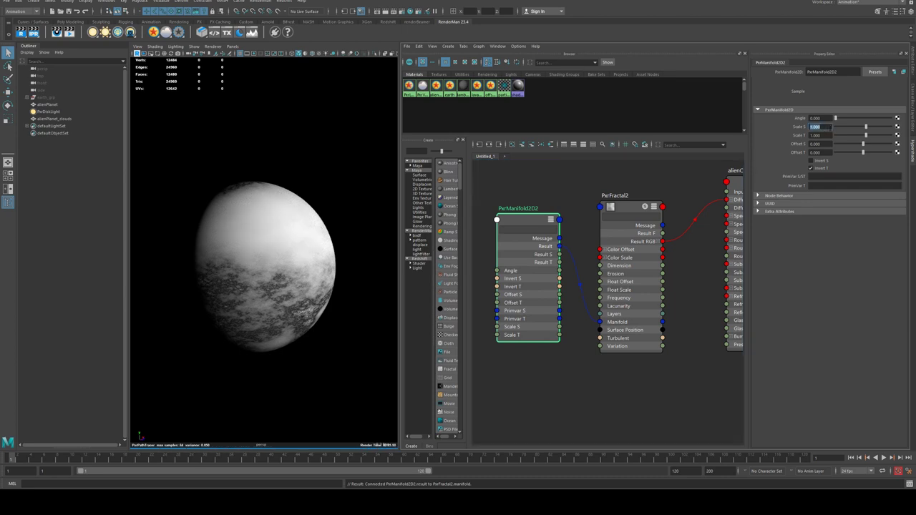
pyautogui.write('2')
pyautogui.press('Tab')
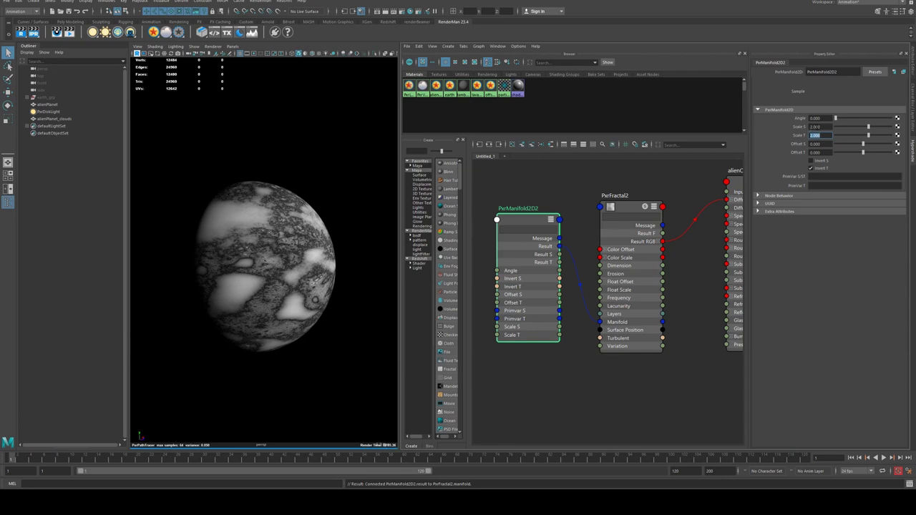
pyautogui.click(816, 126)
pyautogui.write('.5')
pyautogui.press('Tab')
pyautogui.write('.5')
pyautogui.press('Return')
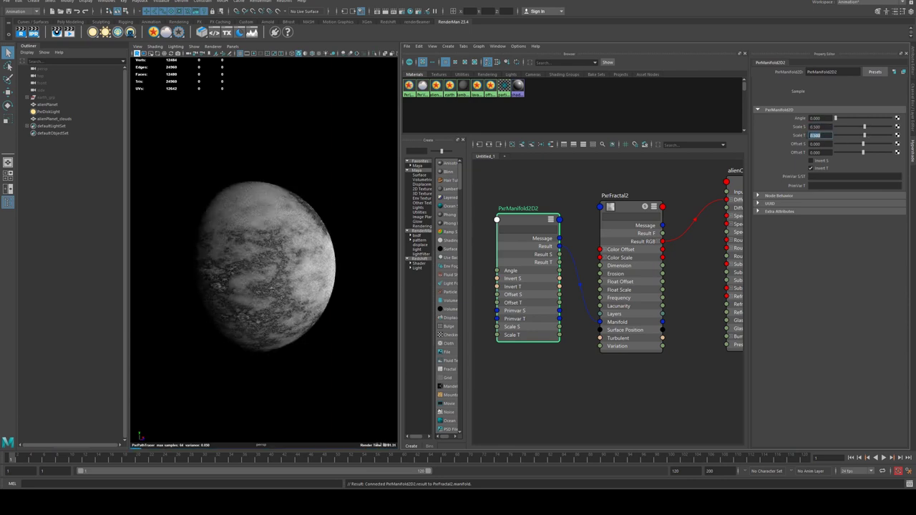
pyautogui.keyDown('alt'); pyautogui.moveTo(350, 214); pyautogui.dragTo(320, 211); pyautogui.keyUp('alt')
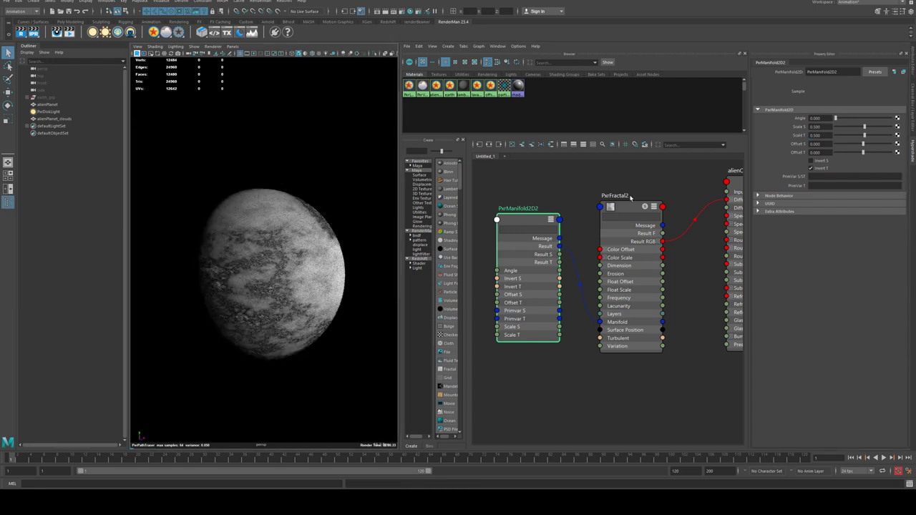
# Step: Connect PxrFractal2's Result F to the Presence input of alienClouds
pyautogui.keyDown('alt'); pyautogui.moveTo(636, 182); pyautogui.dragTo(537, 179, button='middle'); pyautogui.keyUp('alt')
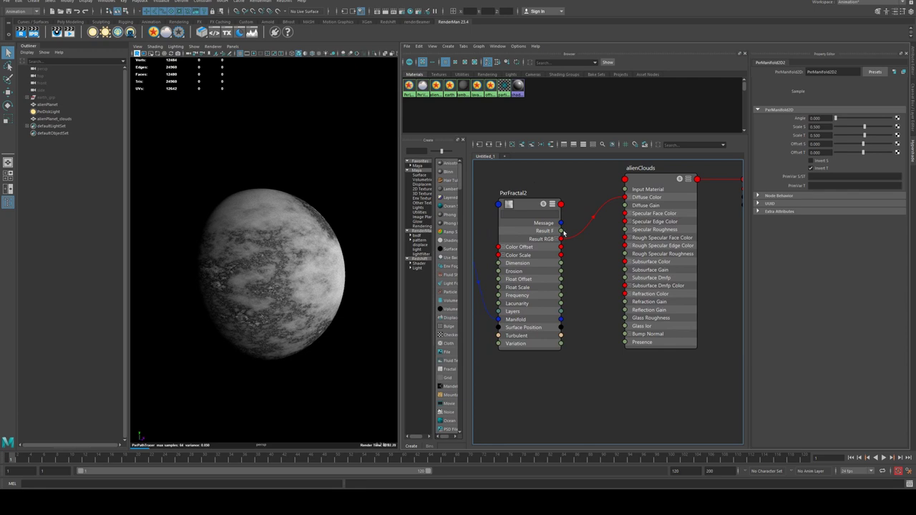
pyautogui.moveTo(561, 230); pyautogui.dragTo(624, 342)
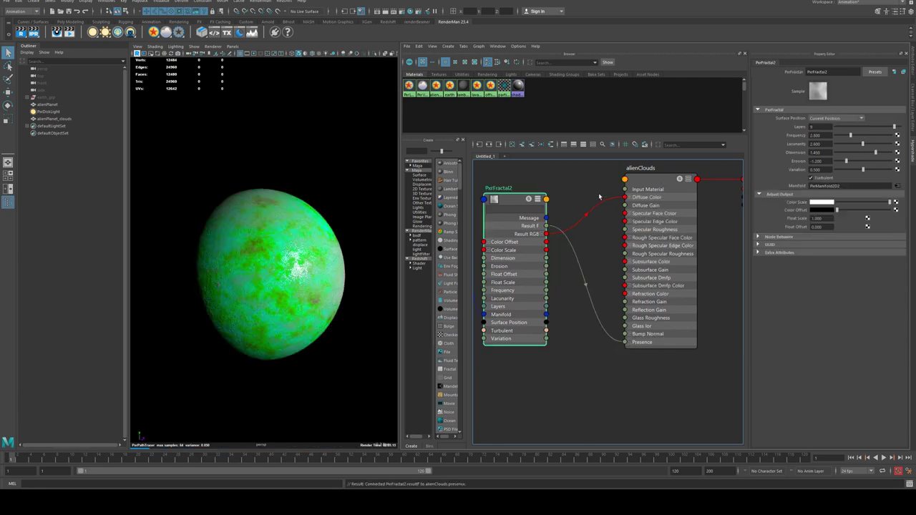
# Step: Disconnect the fractal's Result RGB from alienClouds' Diffuse Color and set the diffuse color to white
pyautogui.moveTo(613, 202); pyautogui.dragTo(591, 194)
pyautogui.click(674, 183)
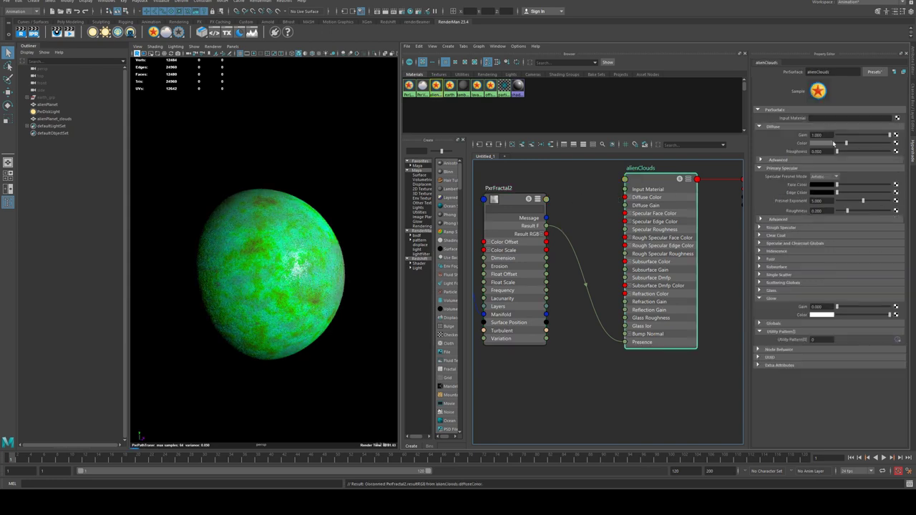
pyautogui.moveTo(848, 143); pyautogui.dragTo(893, 144)
pyautogui.scroll(5, 258, 260)
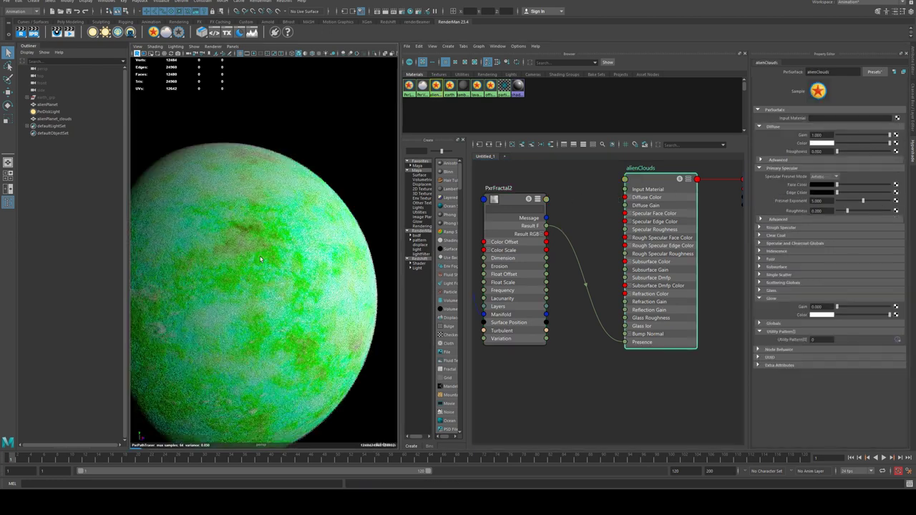
pyautogui.keyDown('alt'); pyautogui.moveTo(245, 248); pyautogui.dragTo(268, 266); pyautogui.keyUp('alt')
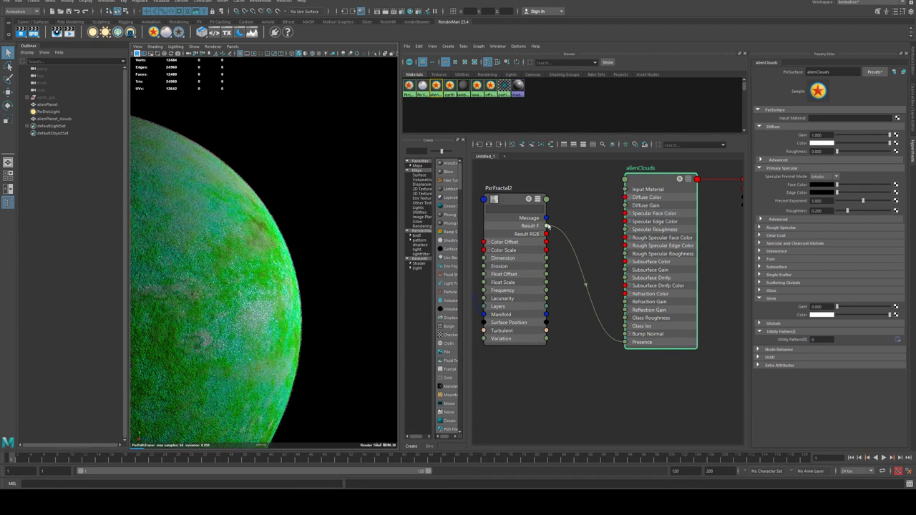
# Step: Connect the fractal's Result RGB back to alienClouds' Diffuse Color and inspect the cloud coverage near and far
pyautogui.moveTo(547, 226); pyautogui.dragTo(625, 197)
pyautogui.click(574, 212)
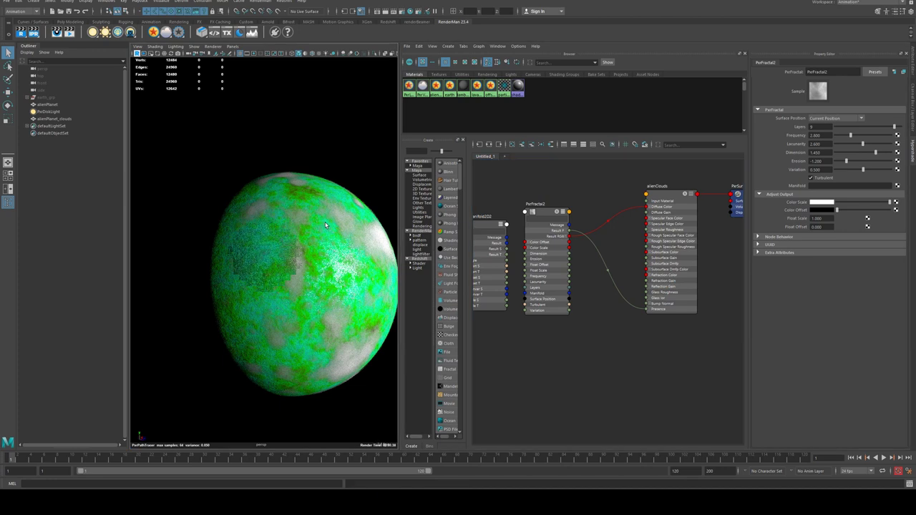
pyautogui.keyDown('alt'); pyautogui.moveTo(278, 232); pyautogui.dragTo(279, 234, button='middle'); pyautogui.keyUp('alt')
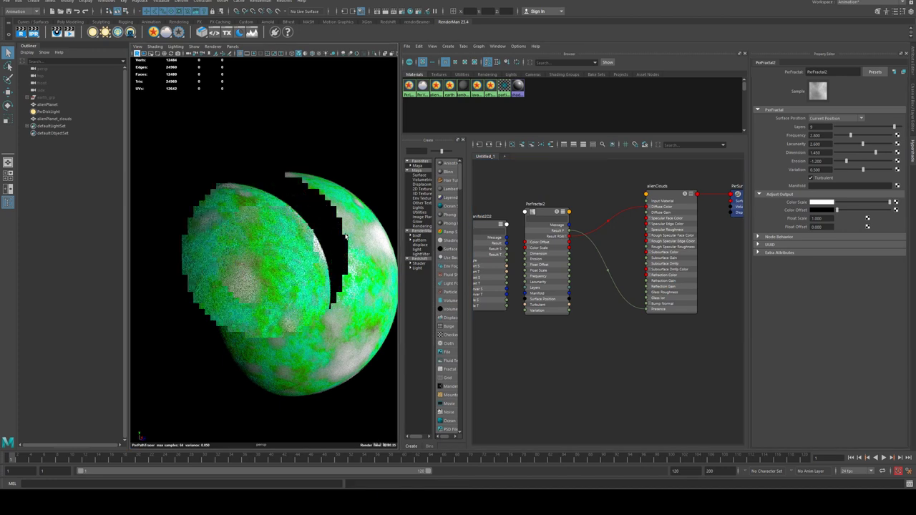
pyautogui.keyDown('alt'); pyautogui.moveTo(310, 229); pyautogui.dragTo(334, 237); pyautogui.keyUp('alt')
pyautogui.scroll(5, 335, 236)
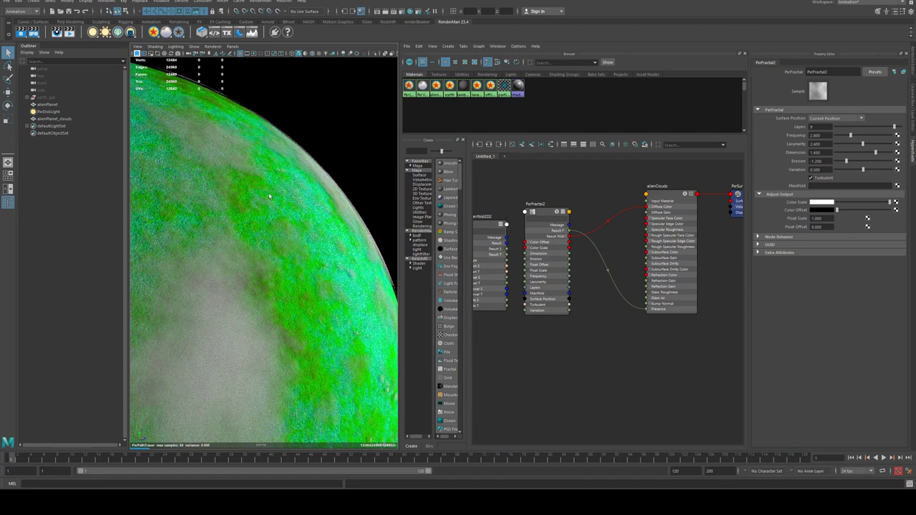
pyautogui.scroll(-5, 282, 203)
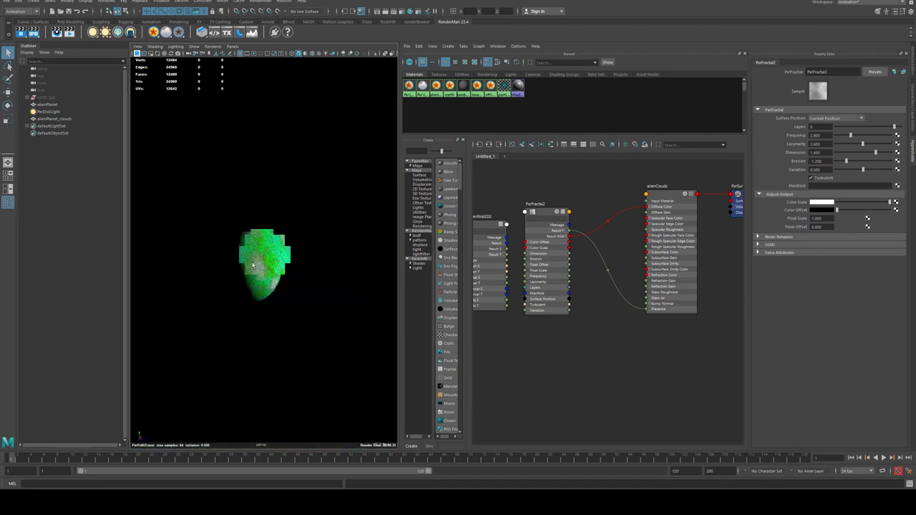
pyautogui.scroll(3, 253, 265)
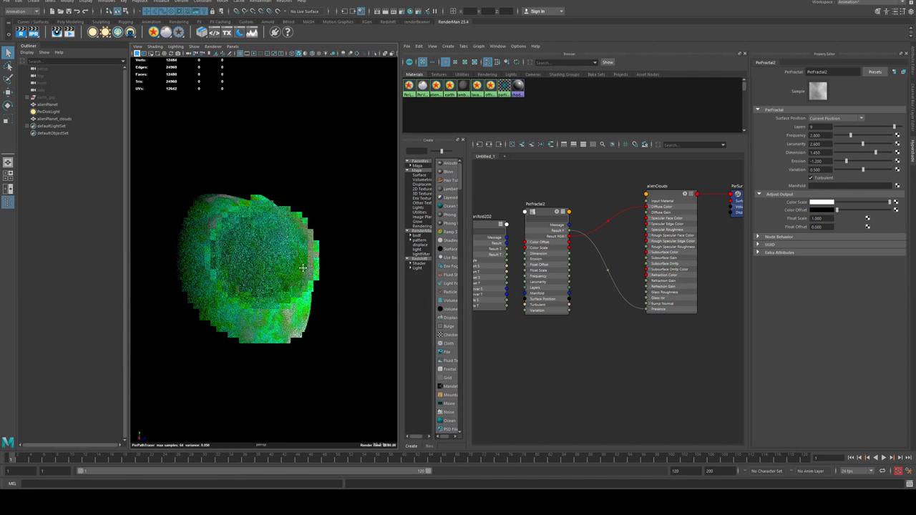
pyautogui.keyDown('alt'); pyautogui.moveTo(298, 269); pyautogui.dragTo(315, 239, button='middle'); pyautogui.keyUp('alt')
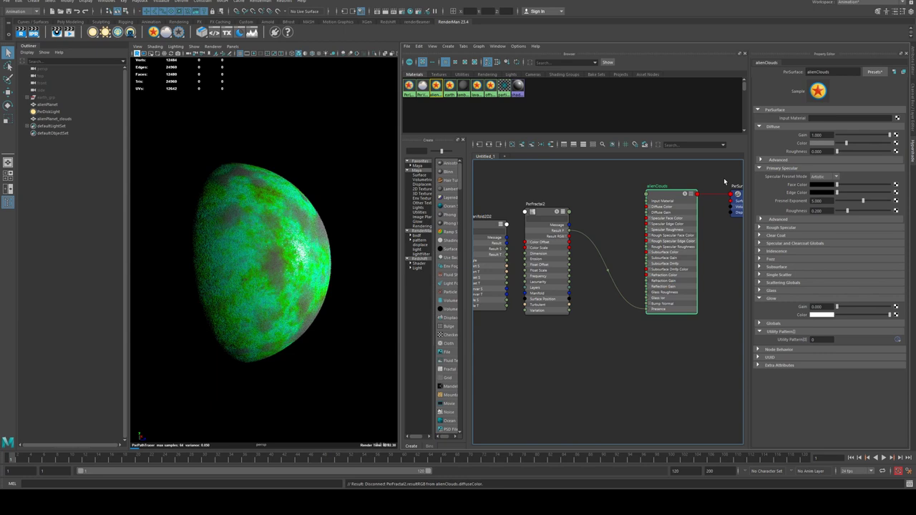
# Step: Set alienClouds' diffuse color to a very pale, barely saturated magenta
pyautogui.click(823, 143)
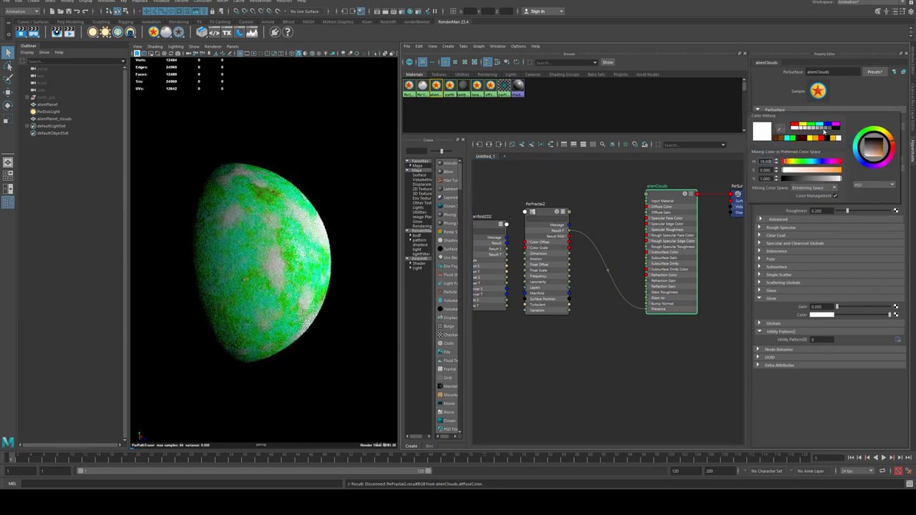
pyautogui.click(828, 127)
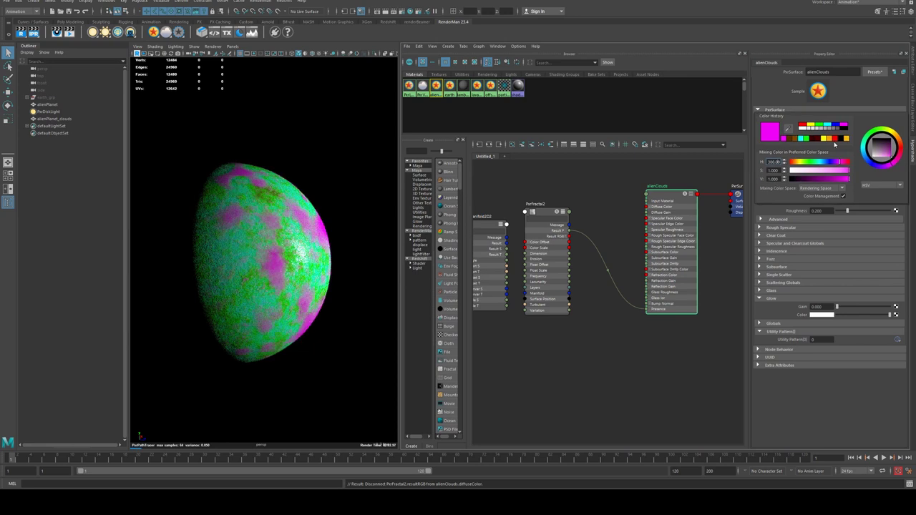
pyautogui.click(792, 171)
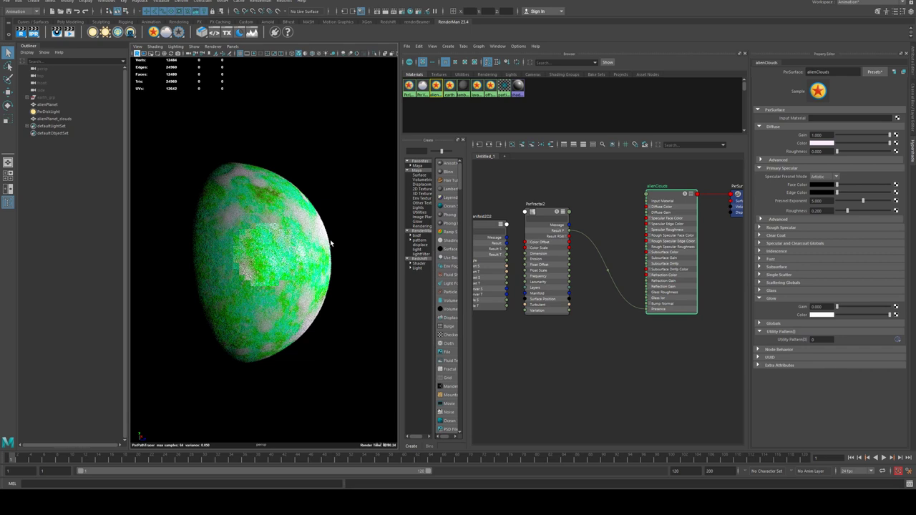
pyautogui.keyDown('alt'); pyautogui.moveTo(330, 243); pyautogui.dragTo(228, 279); pyautogui.keyUp('alt')
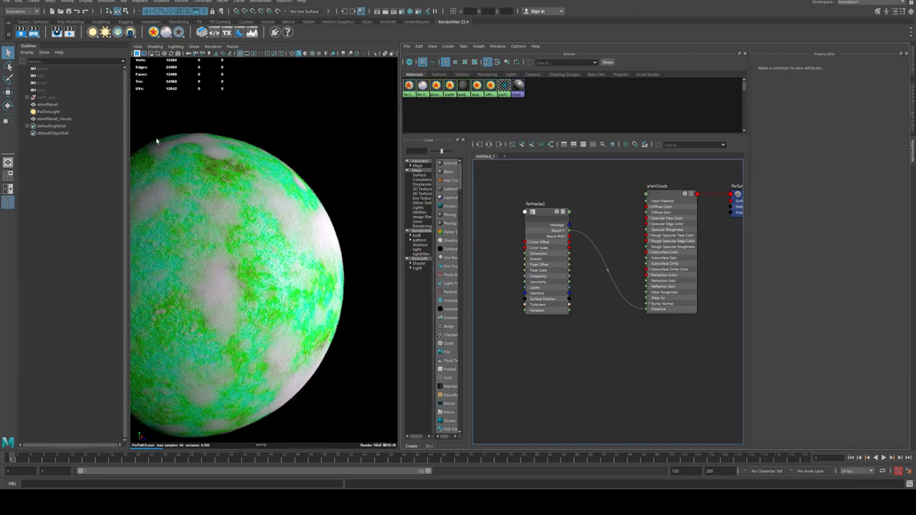
# Step: Duplicate alienPlanet_clouds and assign the copy a new PxrVolume material named alienAtmosphere
pyautogui.click(64, 119)
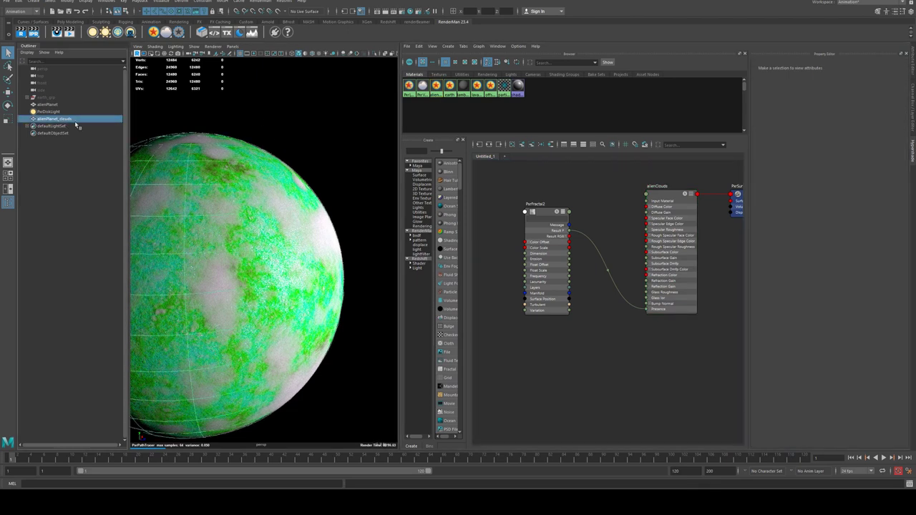
pyautogui.hotkey('ctrl', 'd')
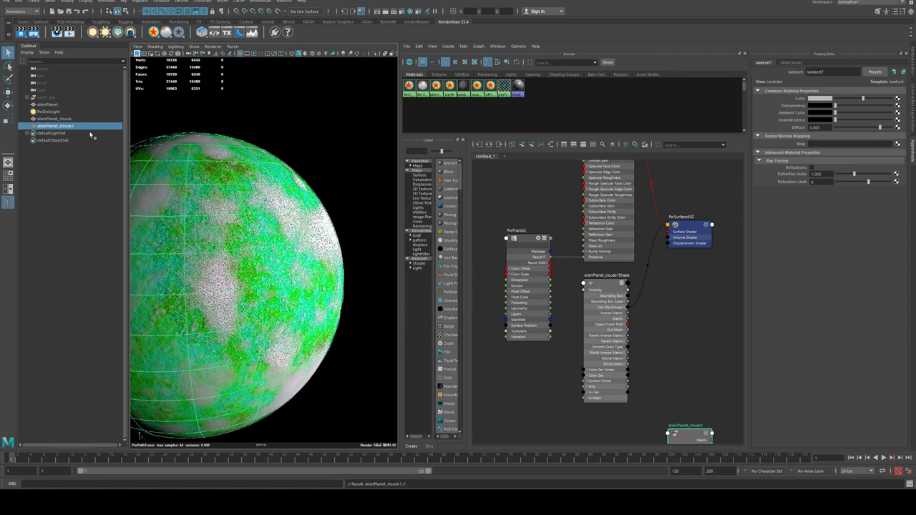
pyautogui.rightClick(169, 33)
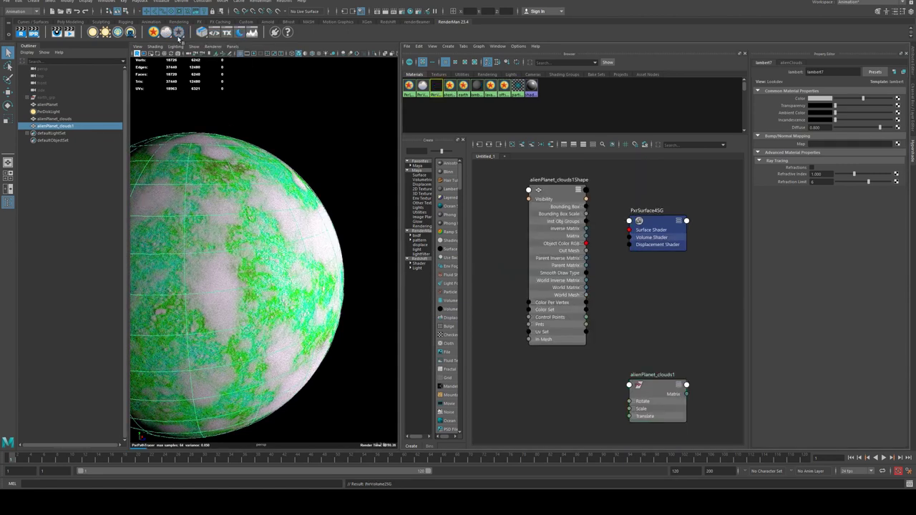
pyautogui.click(180, 35)
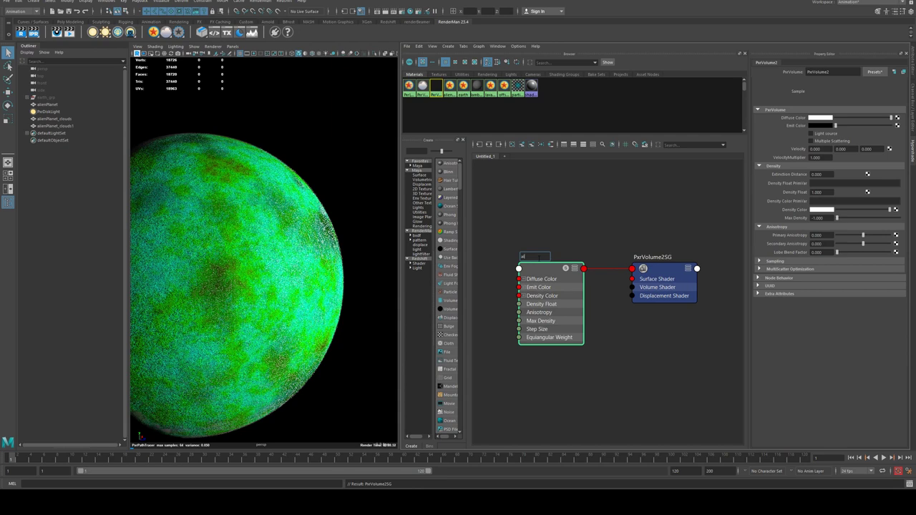
pyautogui.write('ienAtmosphere')
pyautogui.press('Return')
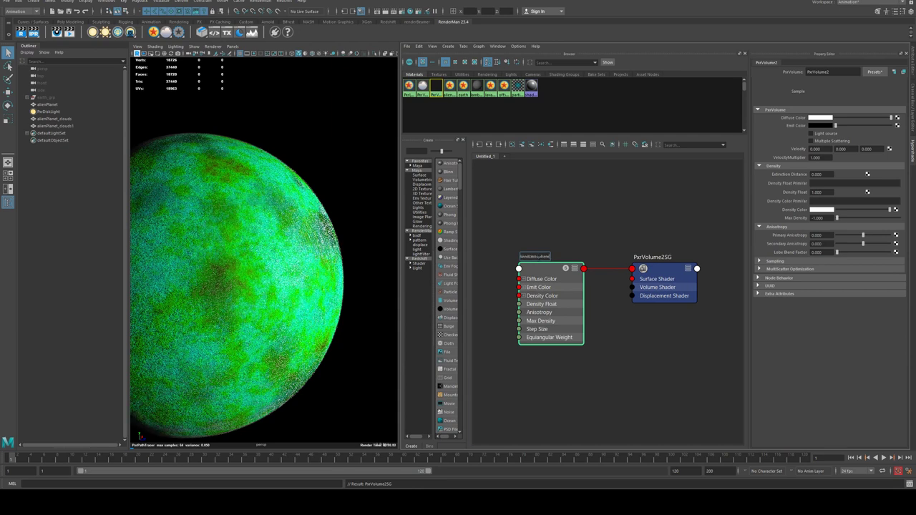
# Step: Scale alienPlanet_clouds1 to 1.02 on the X, Y and Z axes and set alienAtmosphere's Diffuse Color to pale pink
pyautogui.click(309, 215)
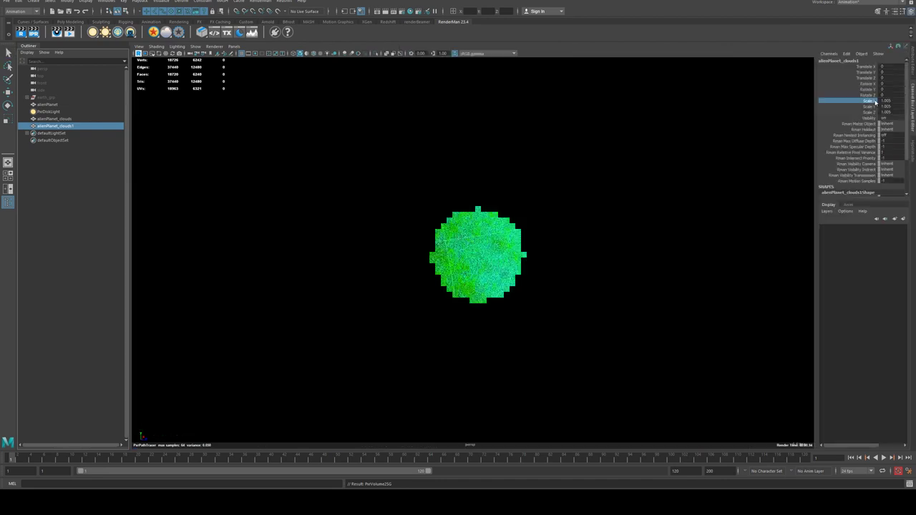
pyautogui.moveTo(888, 101); pyautogui.dragTo(887, 113)
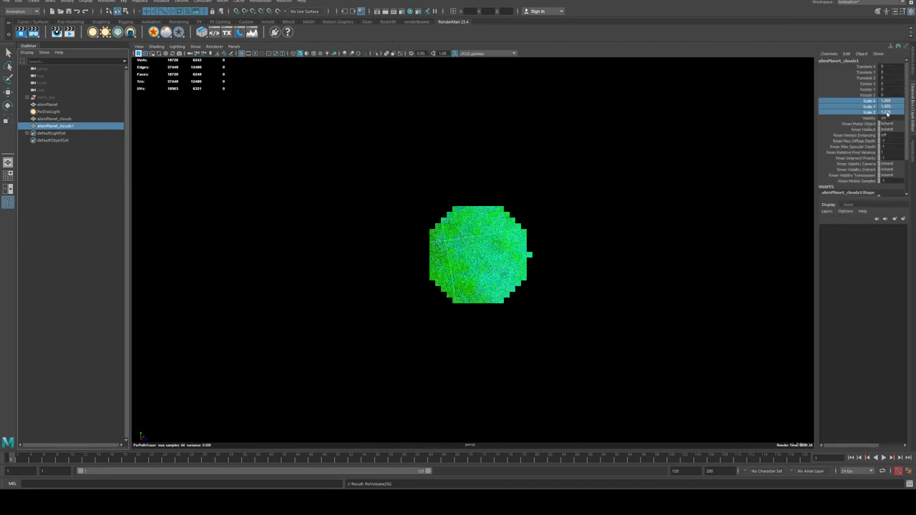
pyautogui.write('1.02')
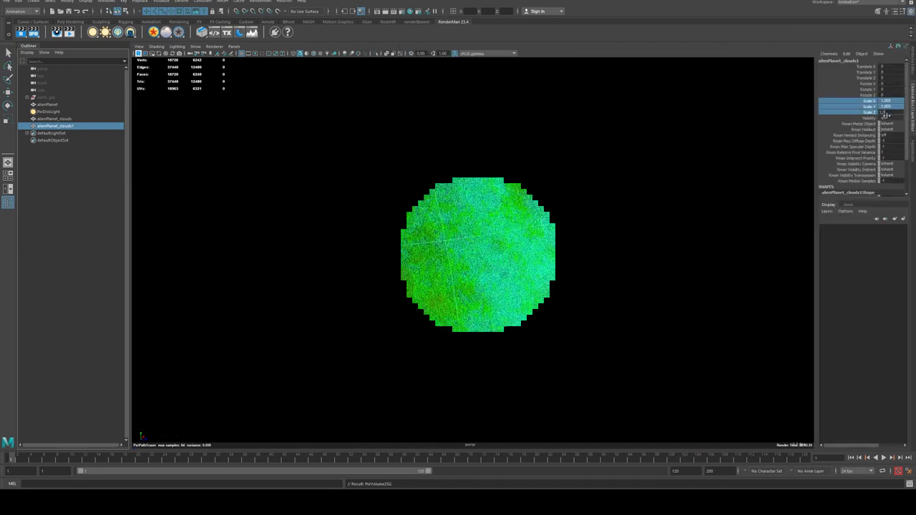
pyautogui.press('Return')
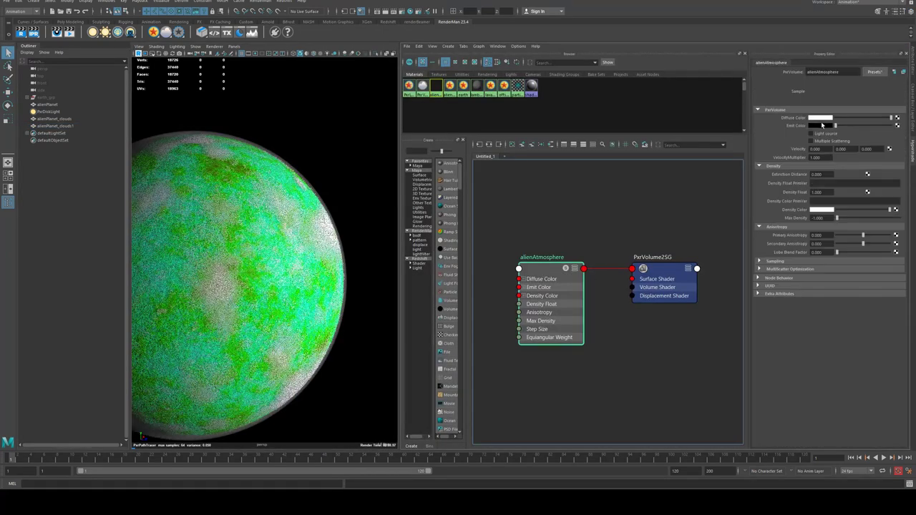
pyautogui.click(821, 125)
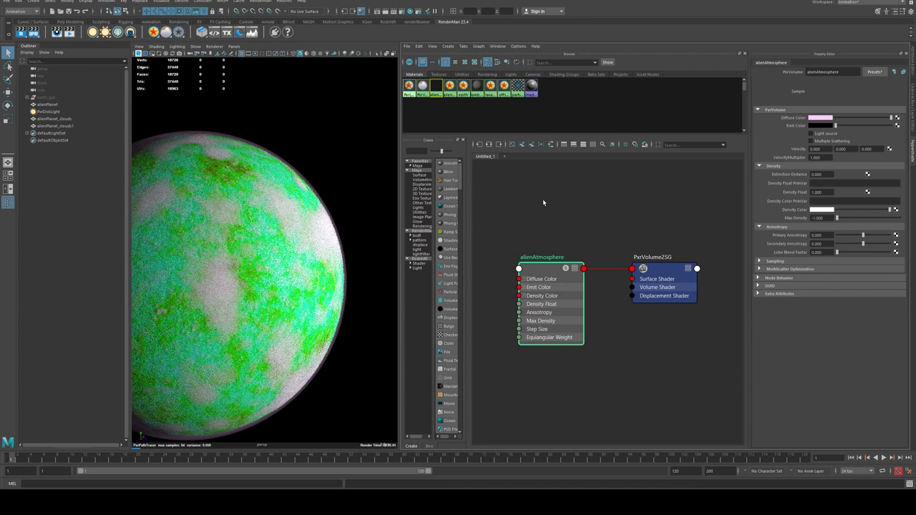
# Step: Graph the alienClouds network and feed PxrFractal2's Result F through a new PxrBump node into the material's Bump Normal
pyautogui.click(513, 146)
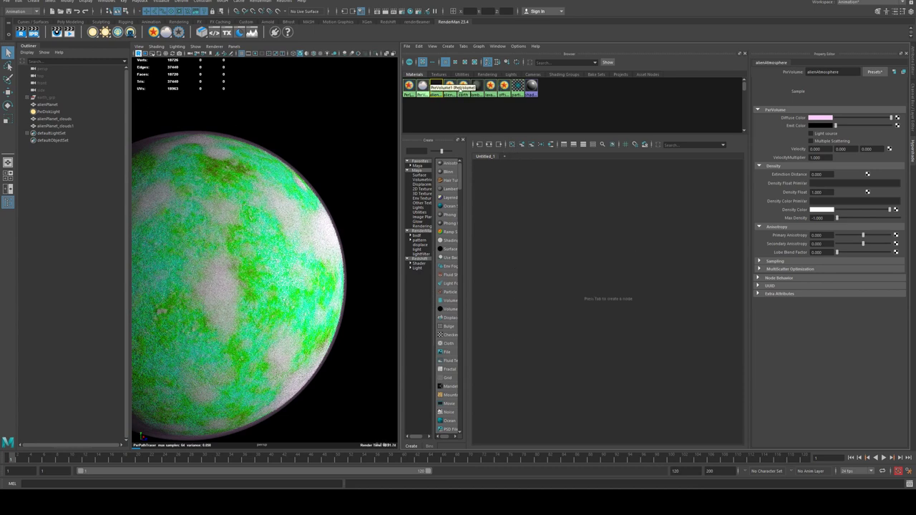
pyautogui.click(436, 85)
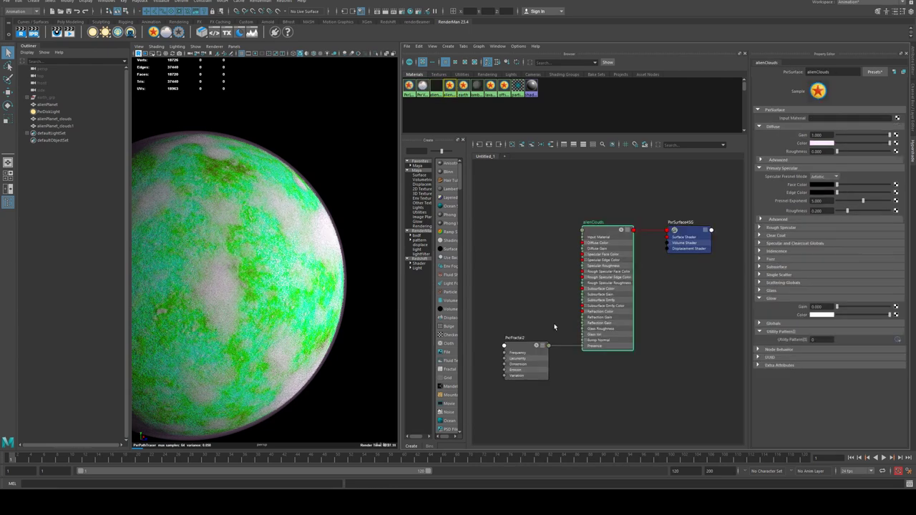
pyautogui.moveTo(521, 349); pyautogui.dragTo(494, 245)
pyautogui.press('3')
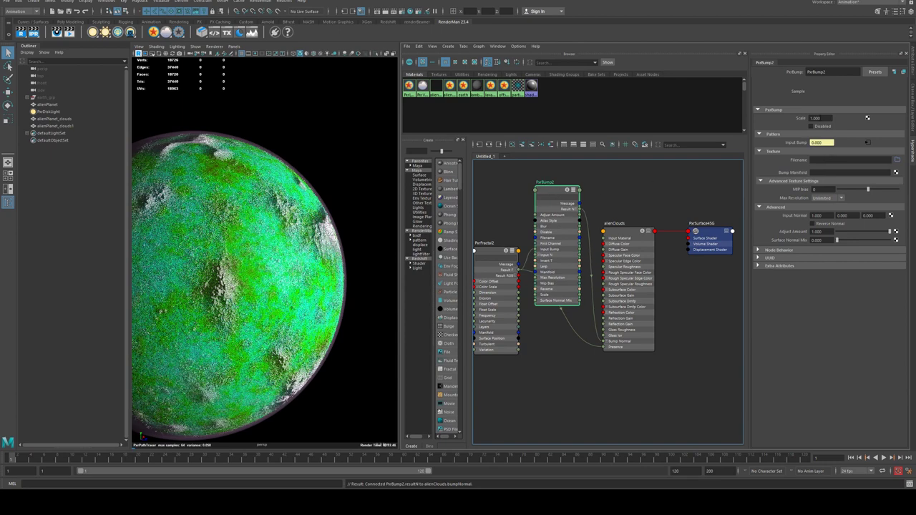
# Step: Set the Scale of the alienClouds bump node to 0.1
pyautogui.click(816, 118)
pyautogui.write('0.1')
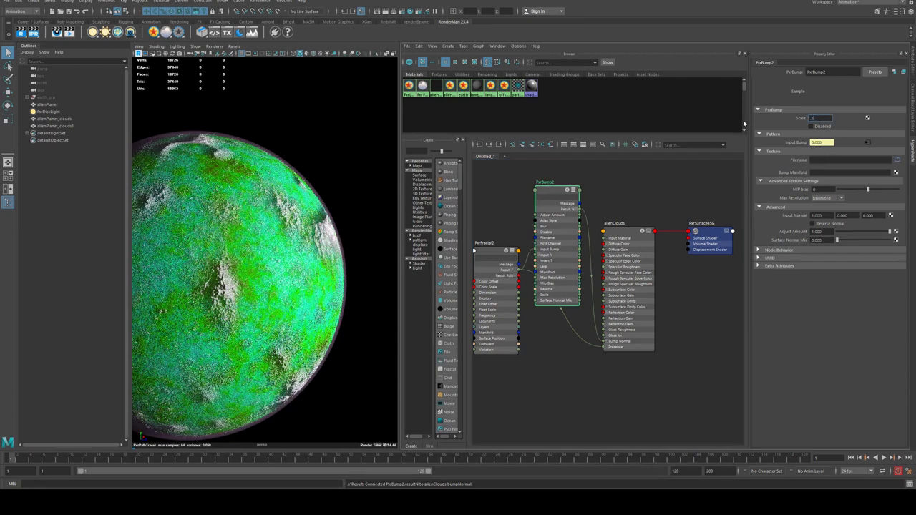
pyautogui.press('Return')
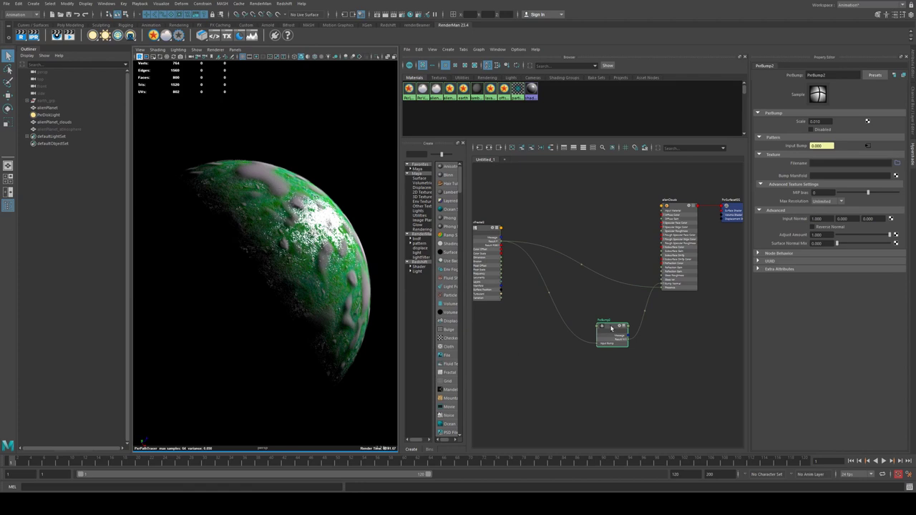
# Step: Rearrange the PxrFractal2 and PxrBump2 nodes in the alienClouds graph, leaving free space below the bump node
pyautogui.moveTo(483, 229); pyautogui.dragTo(522, 232)
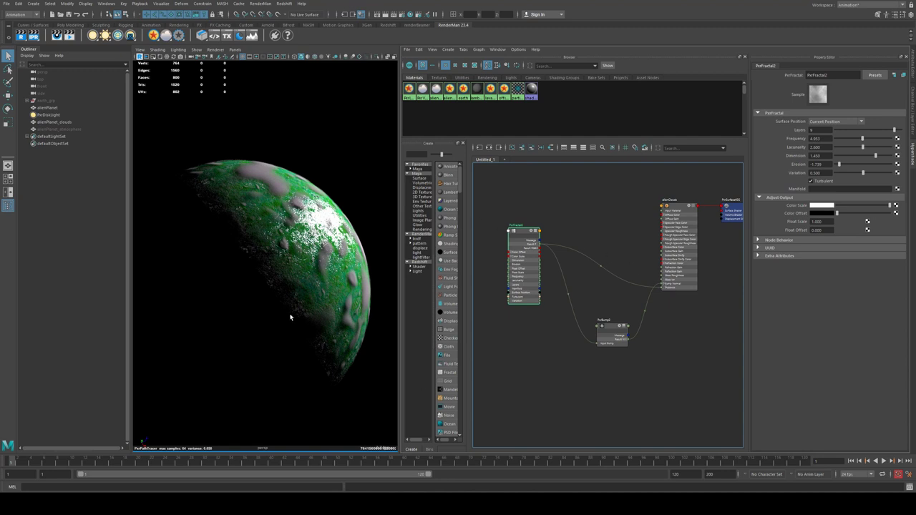
pyautogui.click(612, 325)
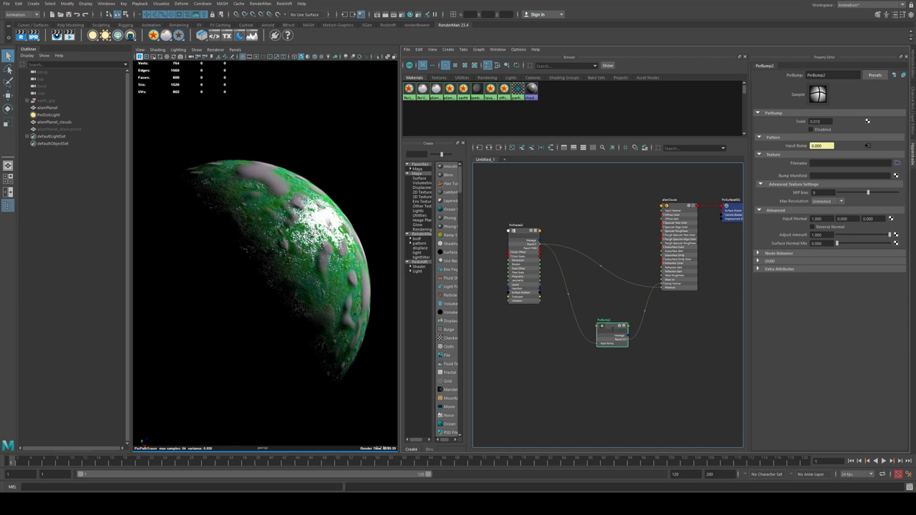
pyautogui.moveTo(612, 330); pyautogui.dragTo(616, 315)
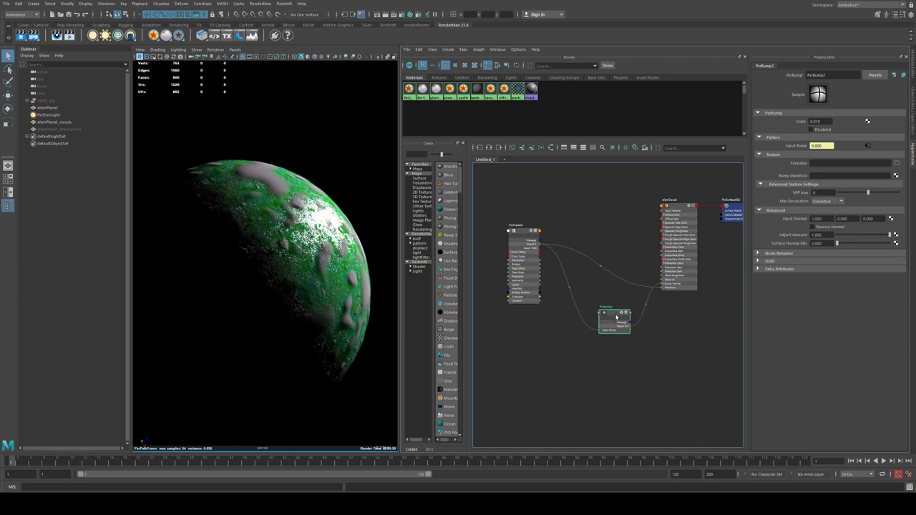
pyautogui.click(861, 243)
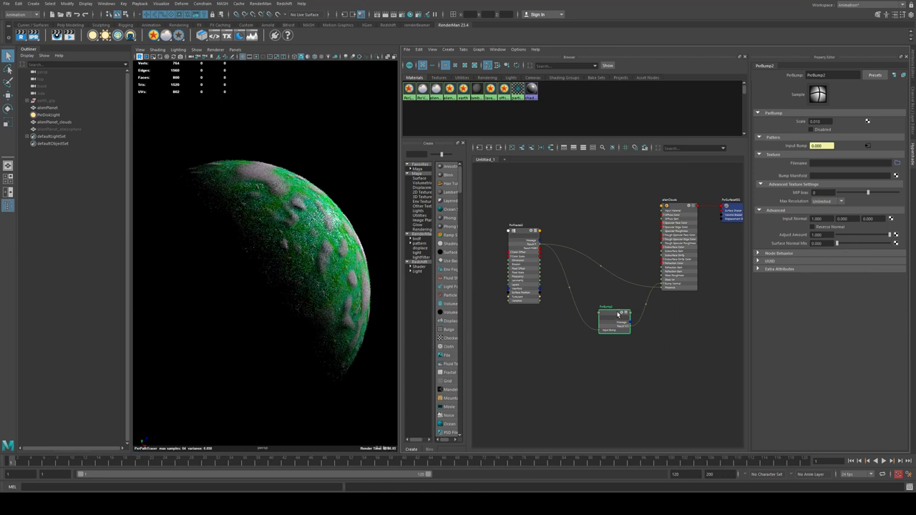
pyautogui.moveTo(614, 320); pyautogui.dragTo(610, 301)
# Step: Add a PxrDisplace node below PxrBump2 and delete the extra shading group created with it
pyautogui.press('Tab')
pyautogui.write('disp')
pyautogui.press('Down')
pyautogui.press('Down')
pyautogui.press('Down')
pyautogui.press('Down')
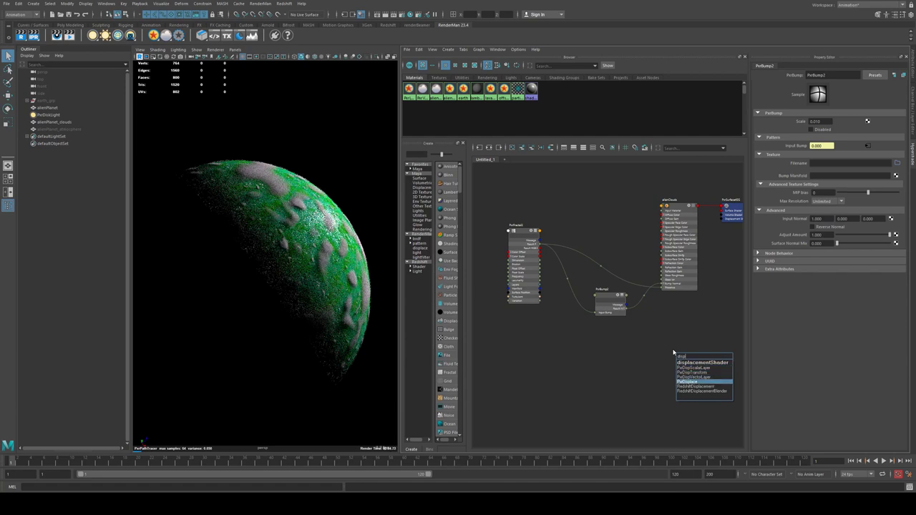
pyautogui.press('Return')
pyautogui.moveTo(687, 358); pyautogui.dragTo(606, 346)
pyautogui.click(726, 359)
pyautogui.press('Delete')
# Step: Wire PxrFractal2's Result F through PxrDisplace's scalar input into the alienClouds shading group's Displacement Shader, and set Gain to 0.1
pyautogui.moveTo(541, 245); pyautogui.dragTo(607, 362)
pyautogui.moveTo(822, 130); pyautogui.dragTo(738, 125)
pyautogui.write('.1')
pyautogui.press('Return')
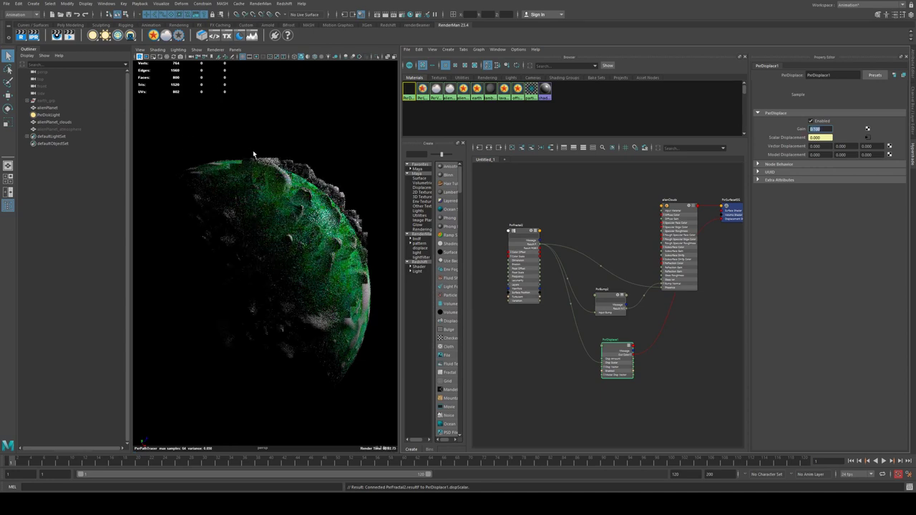
# Step: Set the PxrDisplace node's Gain to 0.005
pyautogui.click(315, 197)
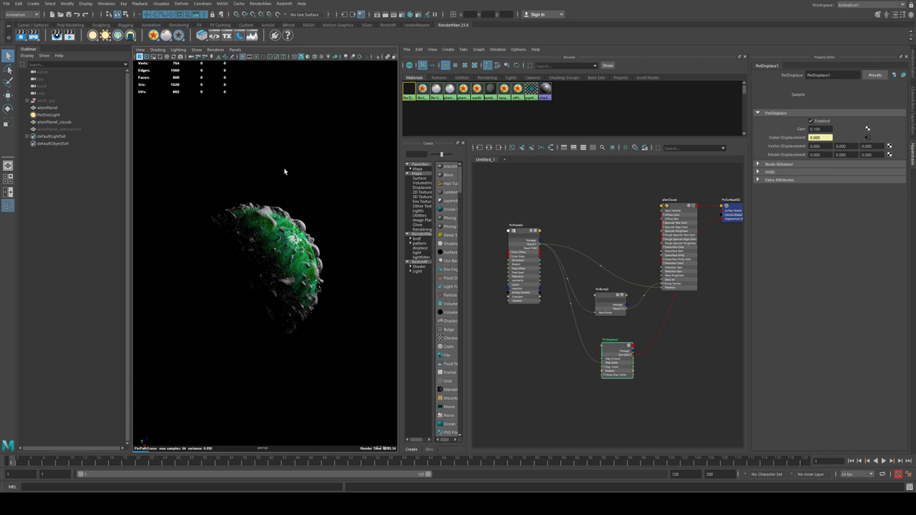
pyautogui.keyDown('alt'); pyautogui.moveTo(291, 236); pyautogui.dragTo(271, 260); pyautogui.keyUp('alt')
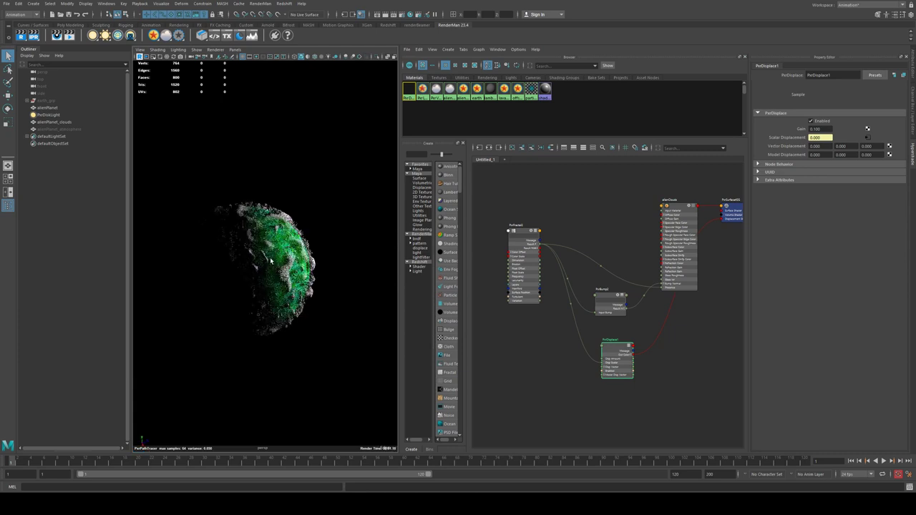
pyautogui.moveTo(829, 130); pyautogui.dragTo(772, 132)
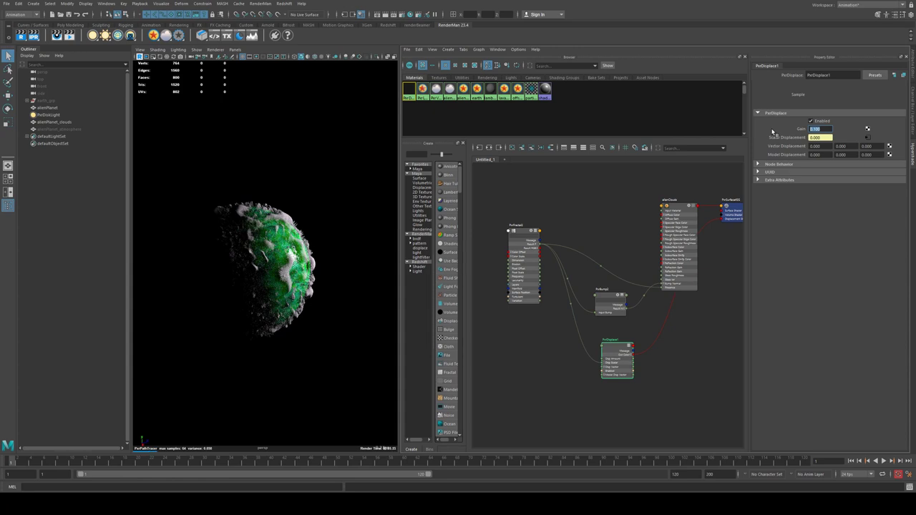
pyautogui.write('0')
pyautogui.press('Return')
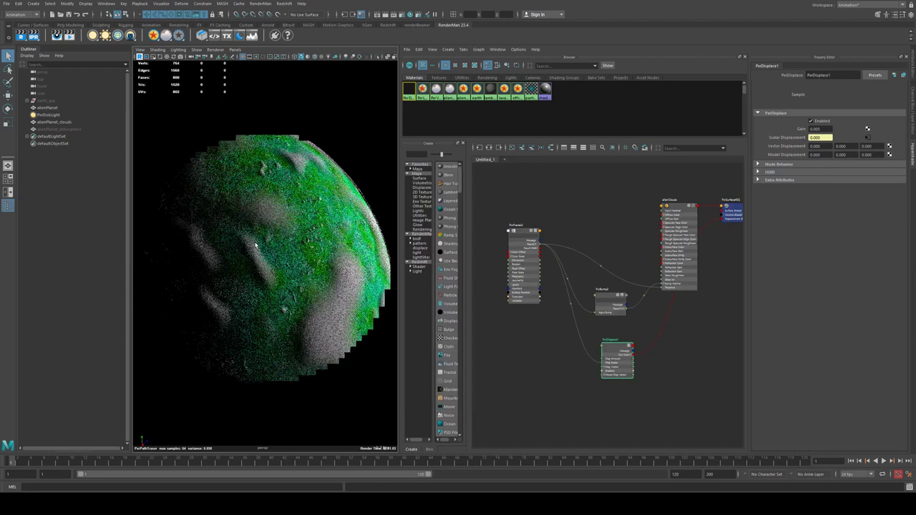
# Step: Make the hidden alienPlanet_atmosphere sphere visible again
pyautogui.keyDown('alt'); pyautogui.moveTo(240, 232); pyautogui.dragTo(280, 230); pyautogui.keyUp('alt')
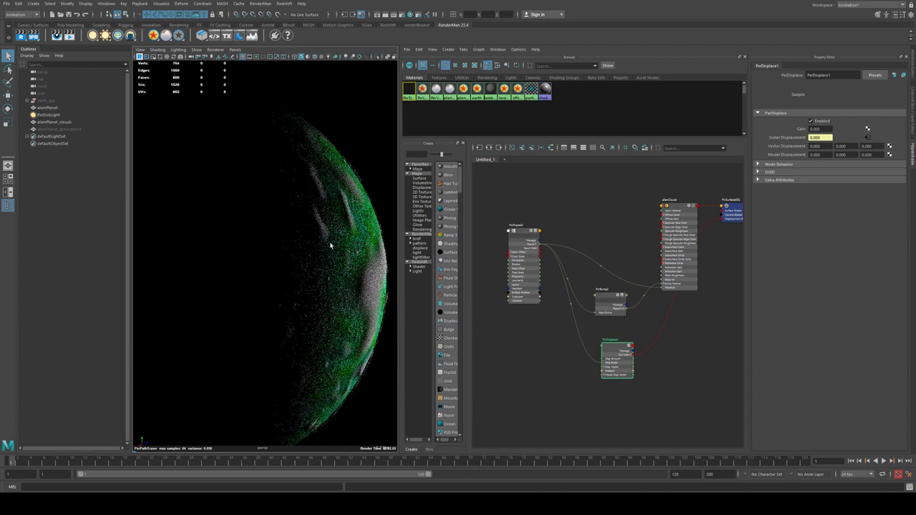
pyautogui.click(71, 129)
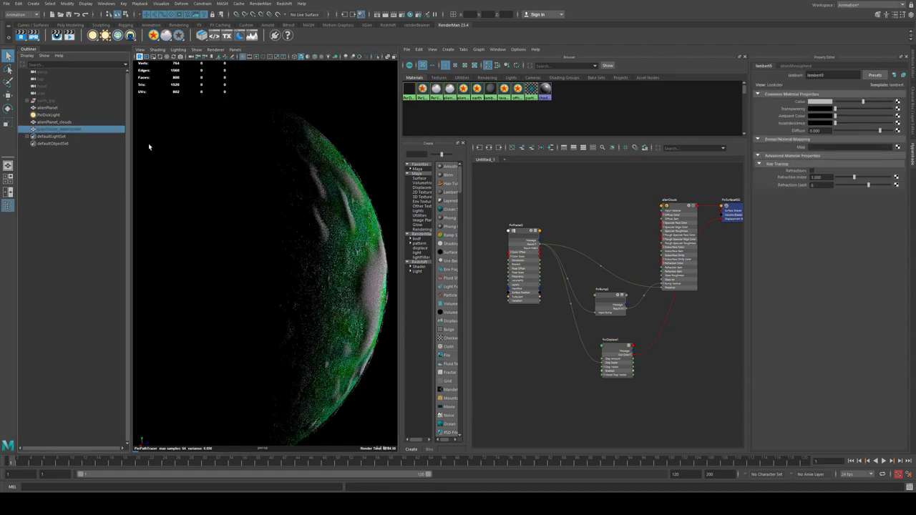
pyautogui.click(374, 100)
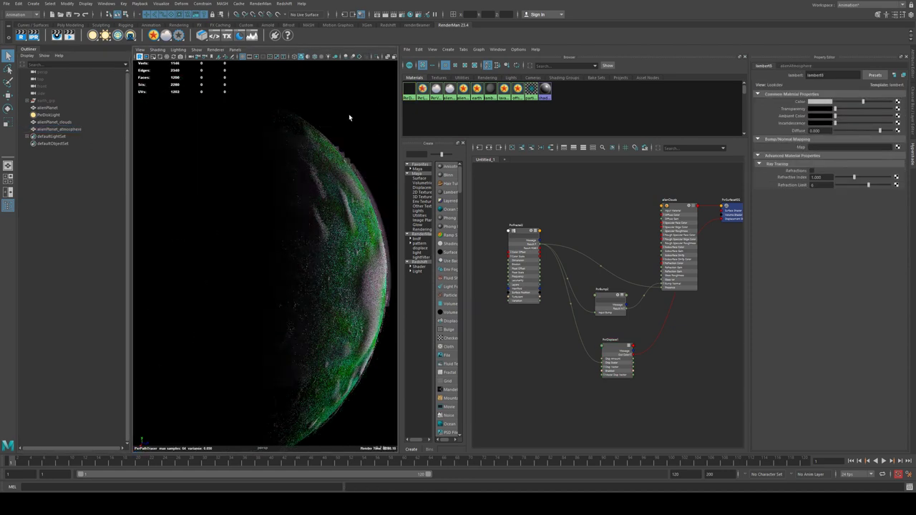